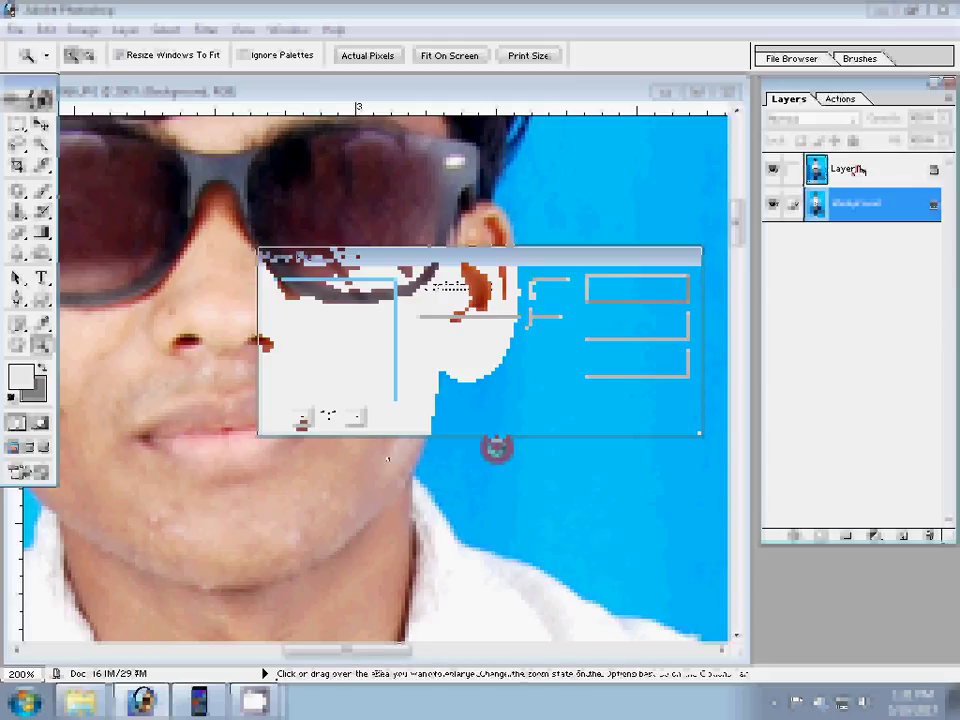
Step: Confirm the dialog, pan up to the hair, and enlarge the background eraser brush to 40
left_click(643, 333)
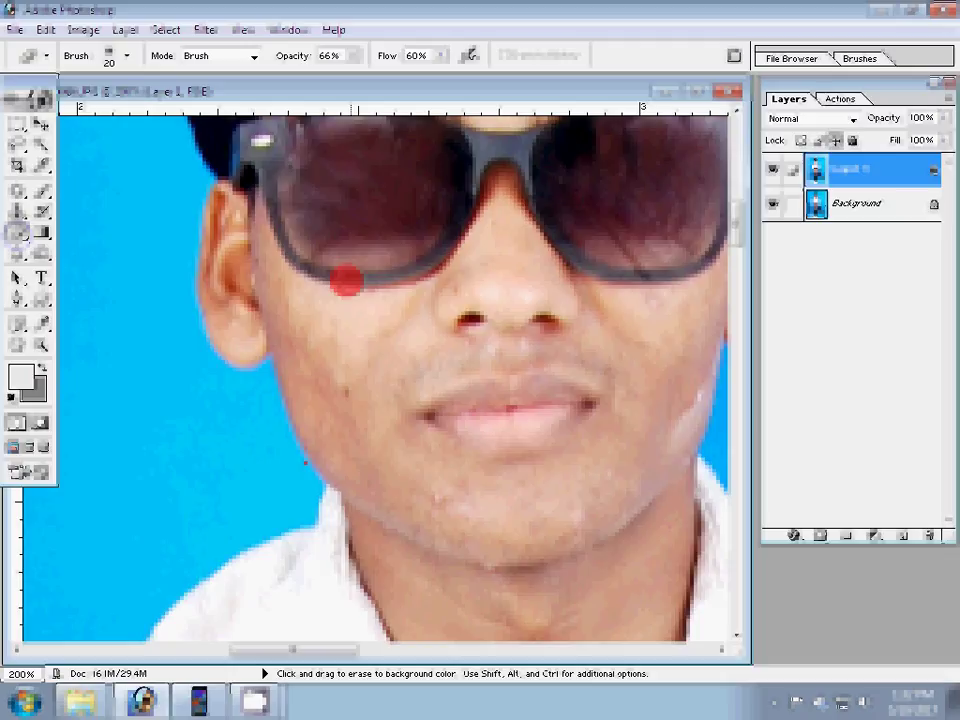
left_click_drag(345, 281, 336, 438)
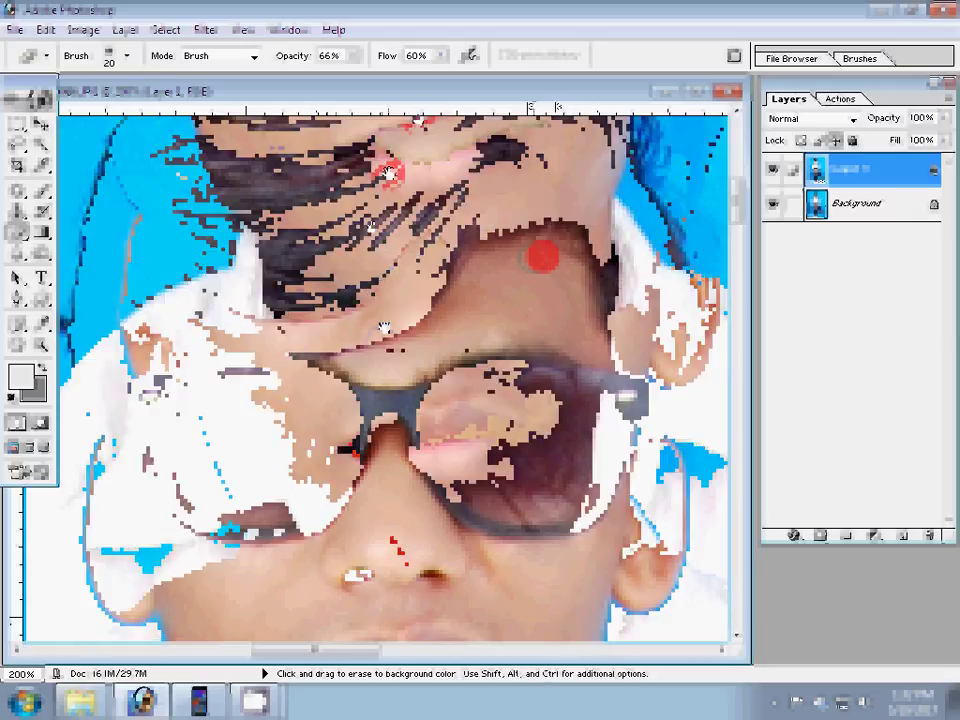
key("bracketright")
key("bracketright")
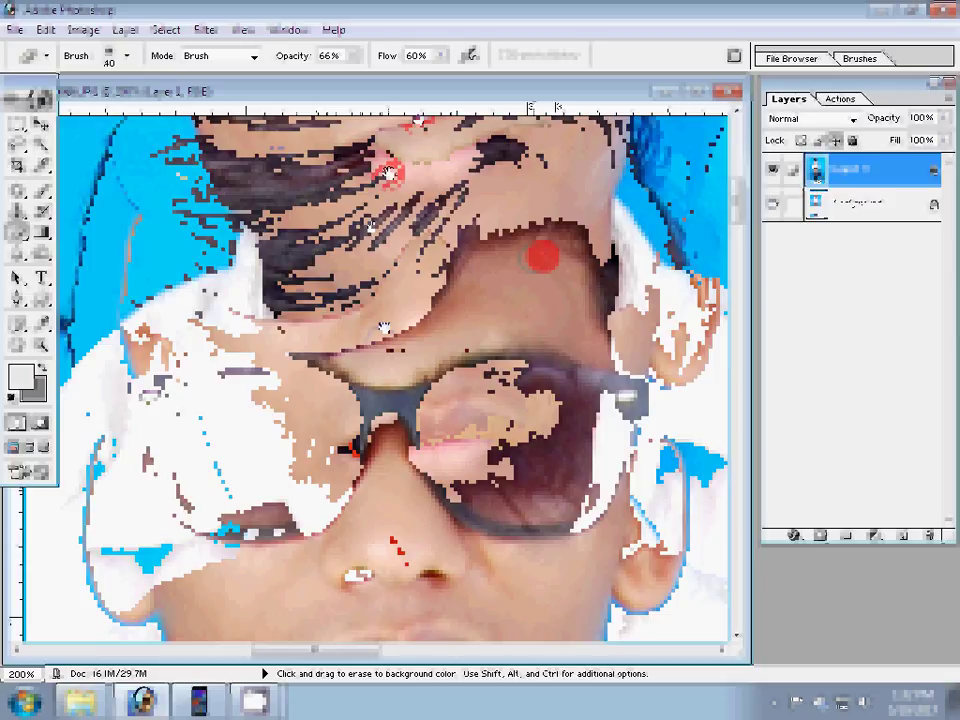
key("p")
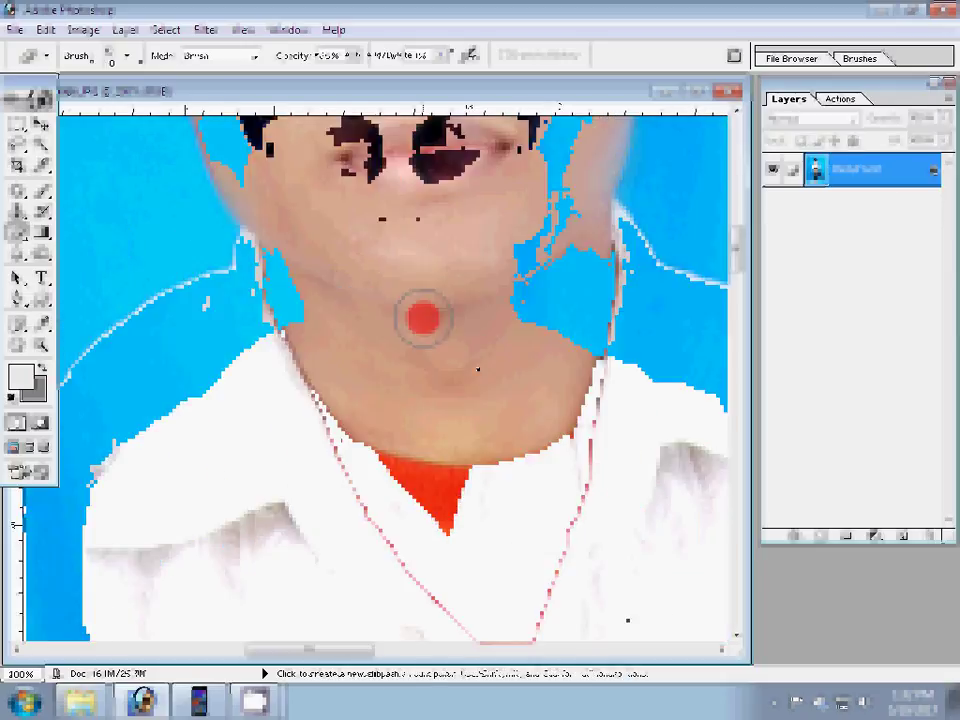
Step: Start the outline path at the neck's edge and trace it along the neck and collar
left_click(497, 288)
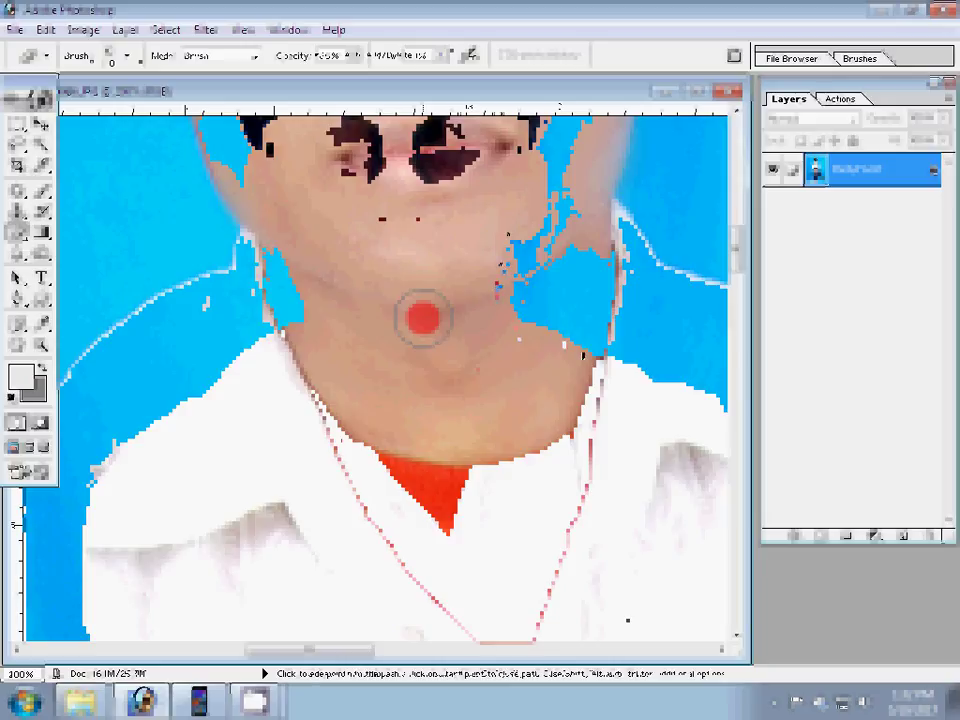
left_click(519, 340)
left_click(566, 346)
left_click(633, 372)
left_click_drag(661, 392, 443, 345)
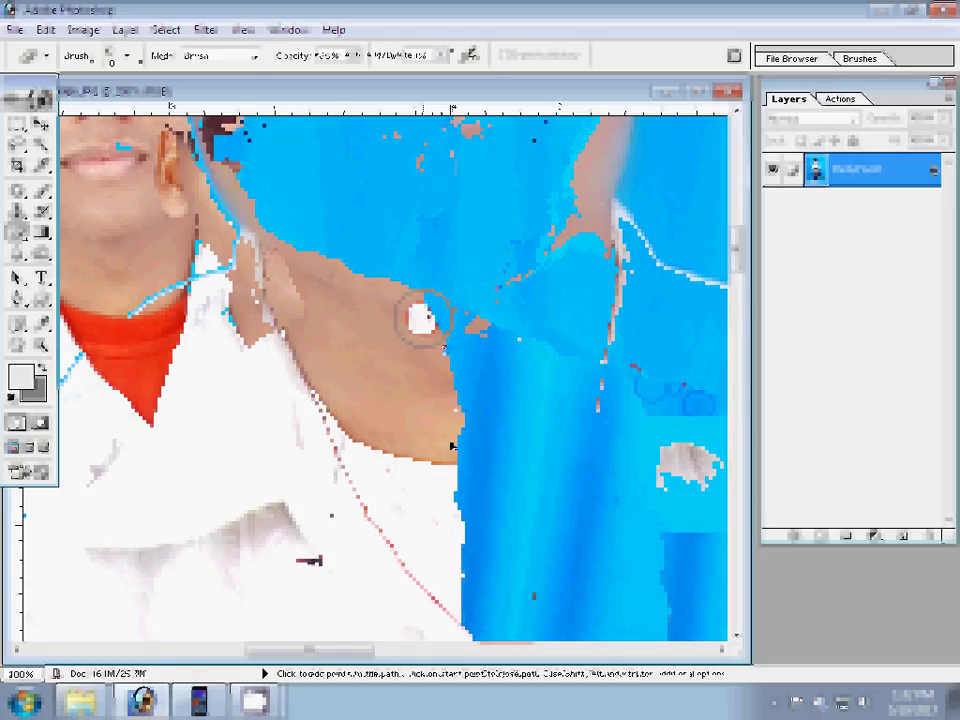
left_click_drag(452, 510, 416, 195)
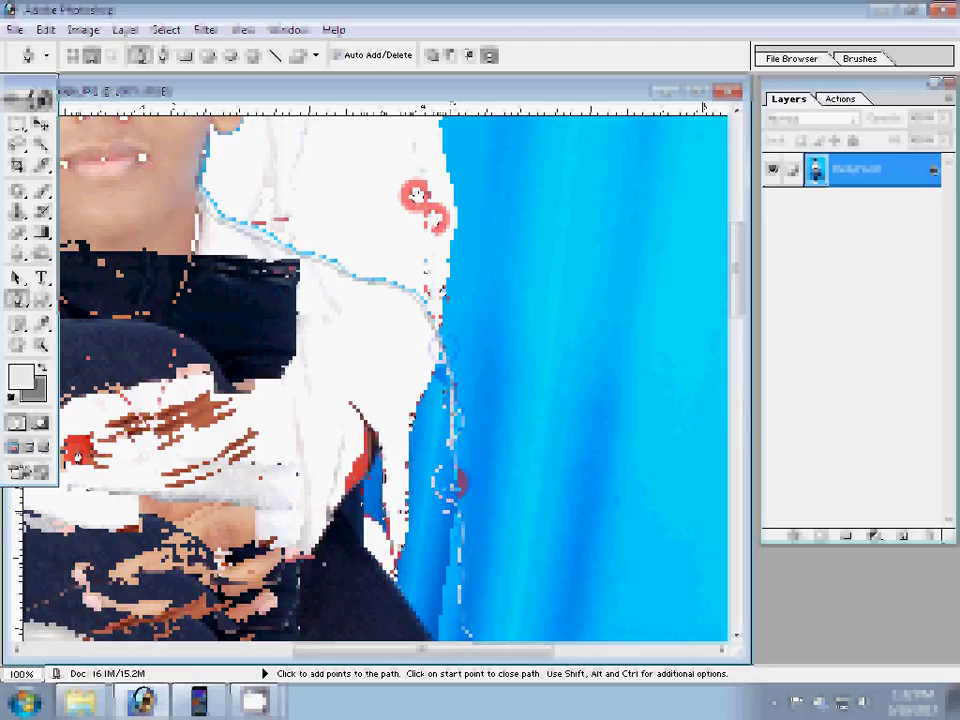
scroll(364, 540, "down", 5)
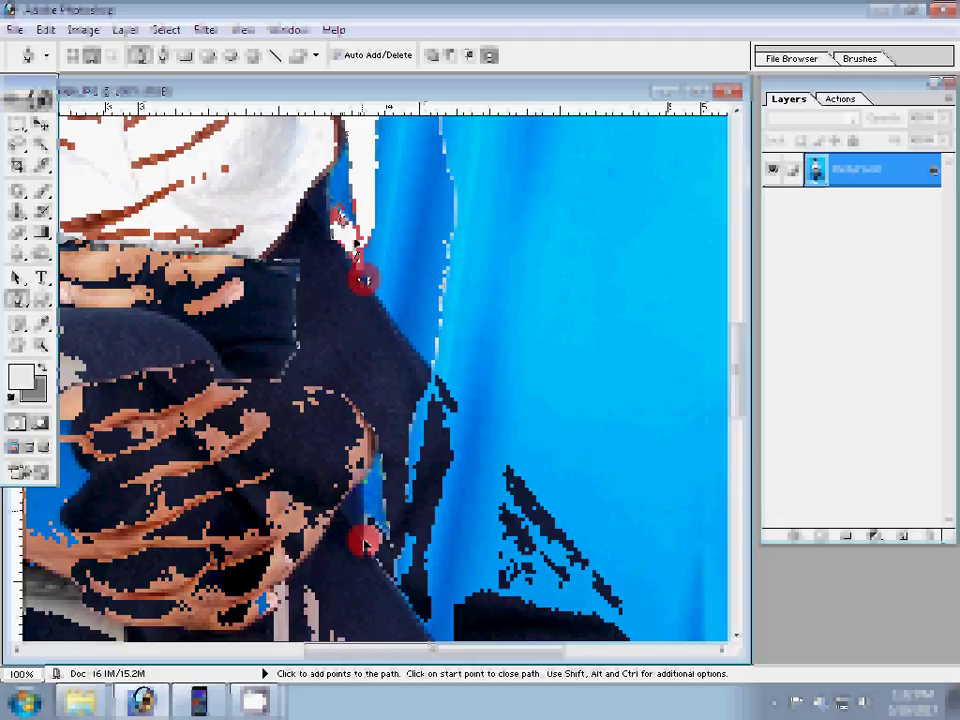
Step: Continue the path down the sleeve edge toward the cuff, curving it along the sleeve
left_click(432, 386)
left_click(463, 425)
left_click(495, 460)
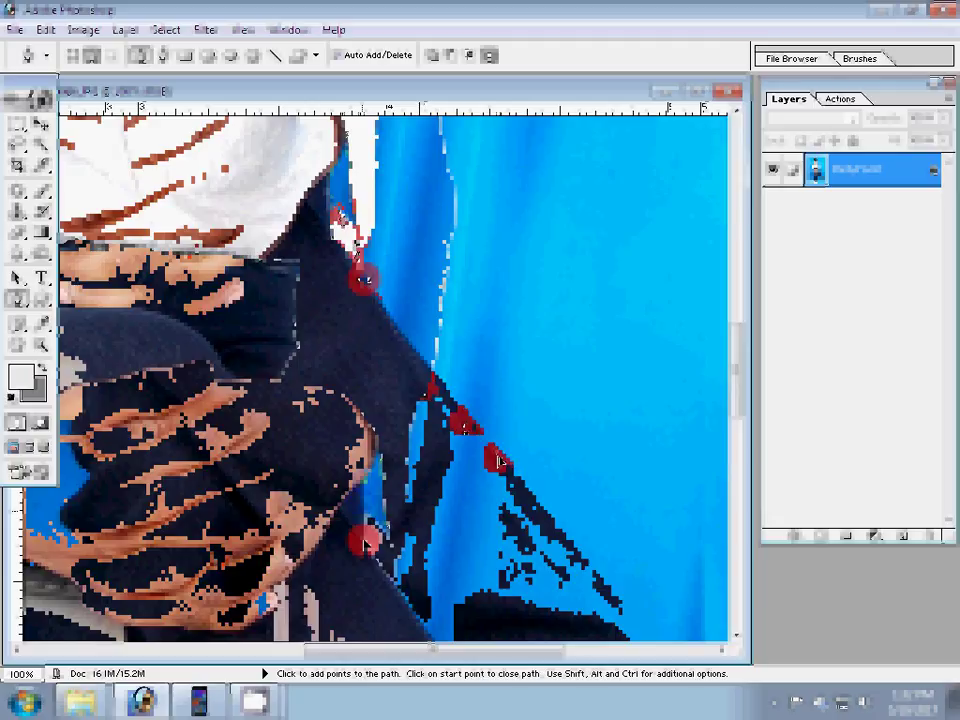
left_click(447, 330)
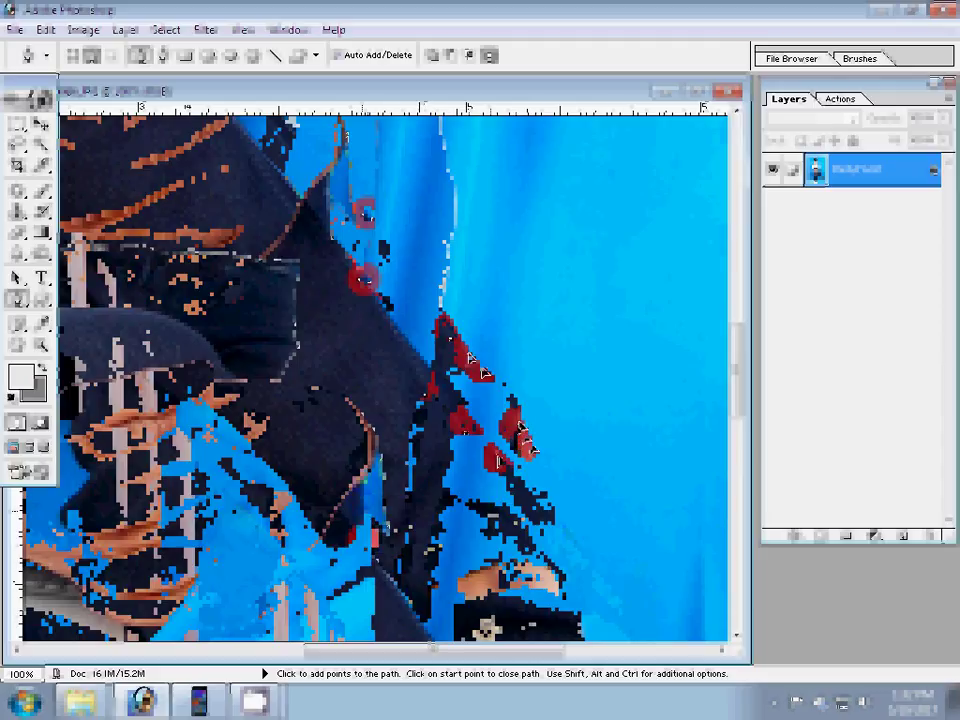
left_click(533, 490)
left_click(457, 190)
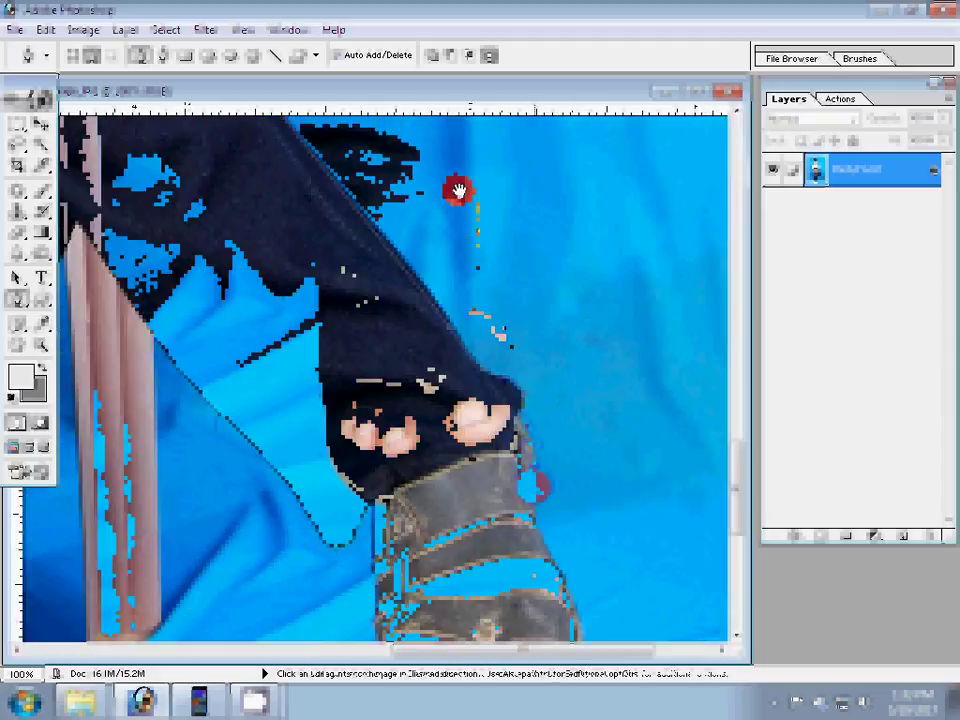
left_click(512, 350)
left_click_drag(517, 355, 518, 356)
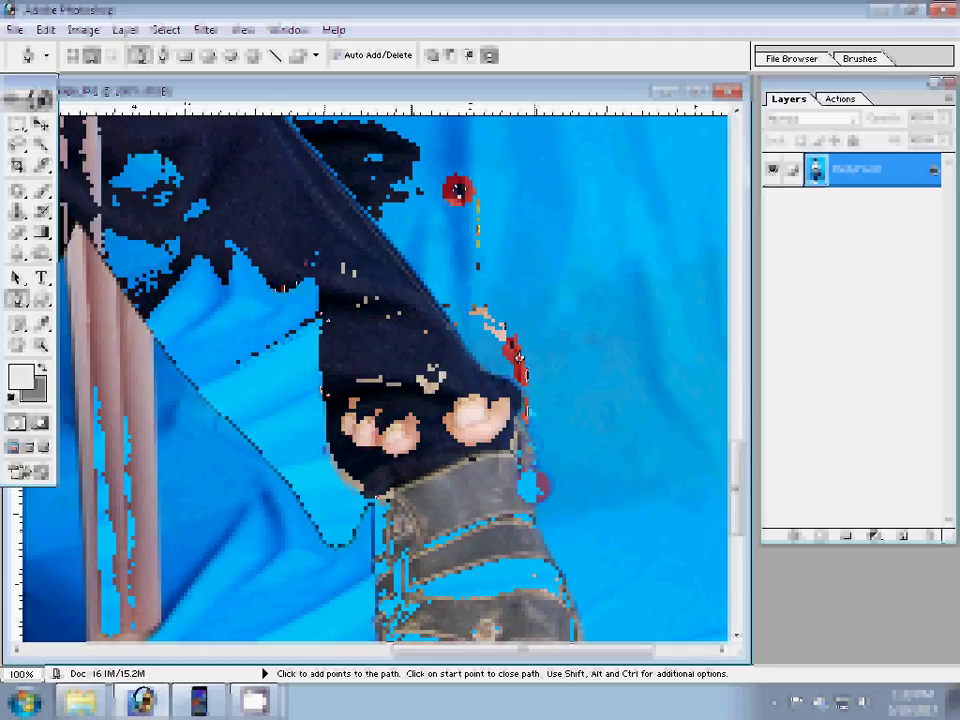
left_click_drag(518, 357, 270, 330)
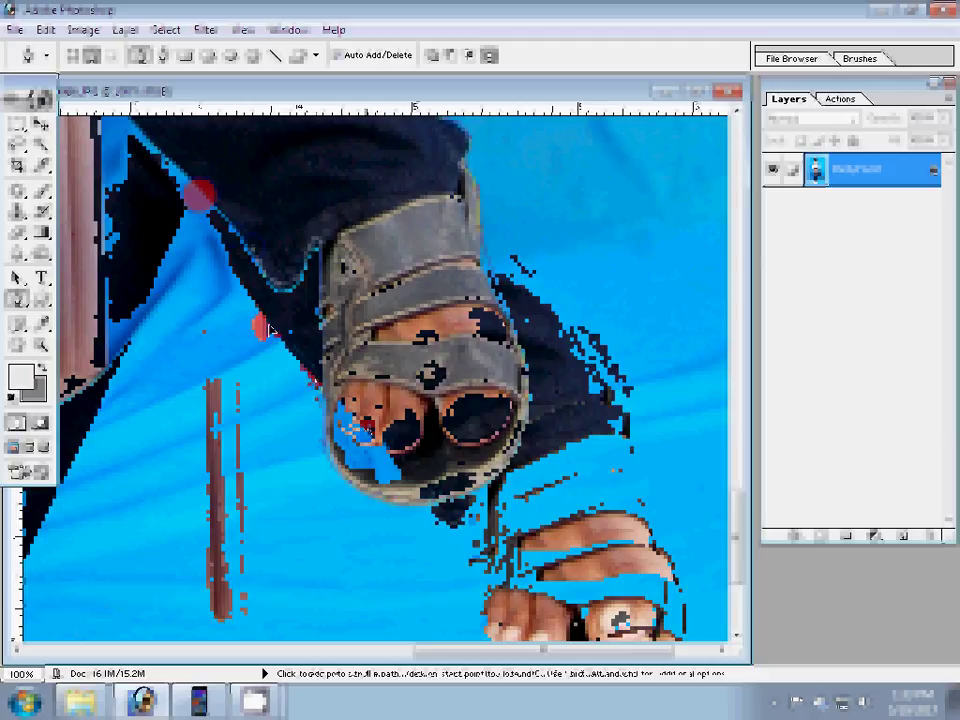
Step: Place path anchor points around both shoes and up the trouser leg edge
left_click(274, 555)
left_click(270, 604)
left_click(392, 518)
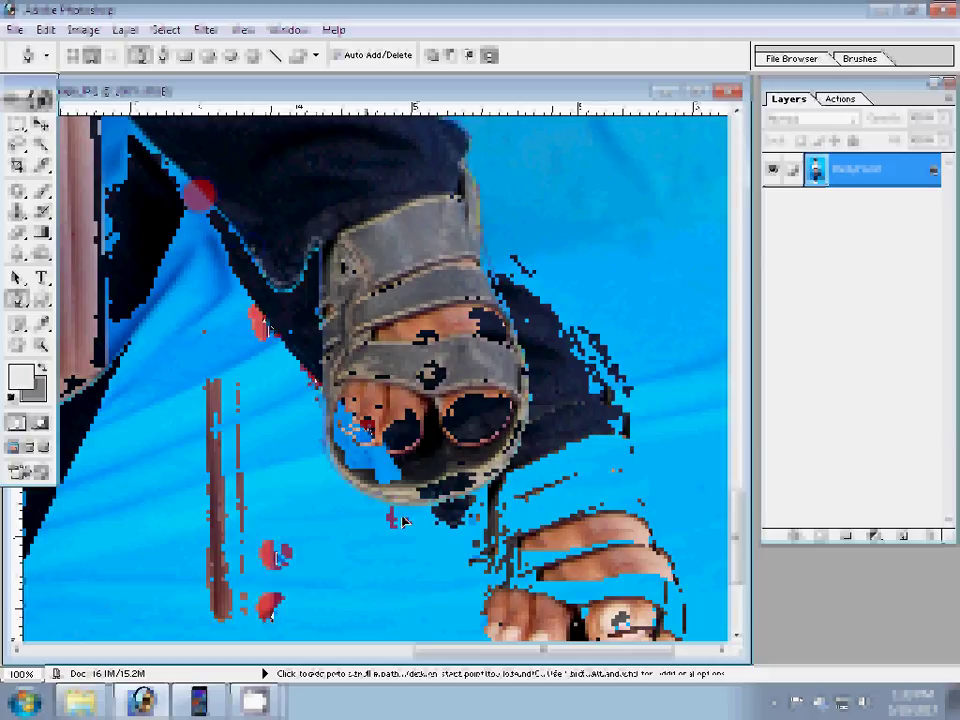
left_click(365, 558)
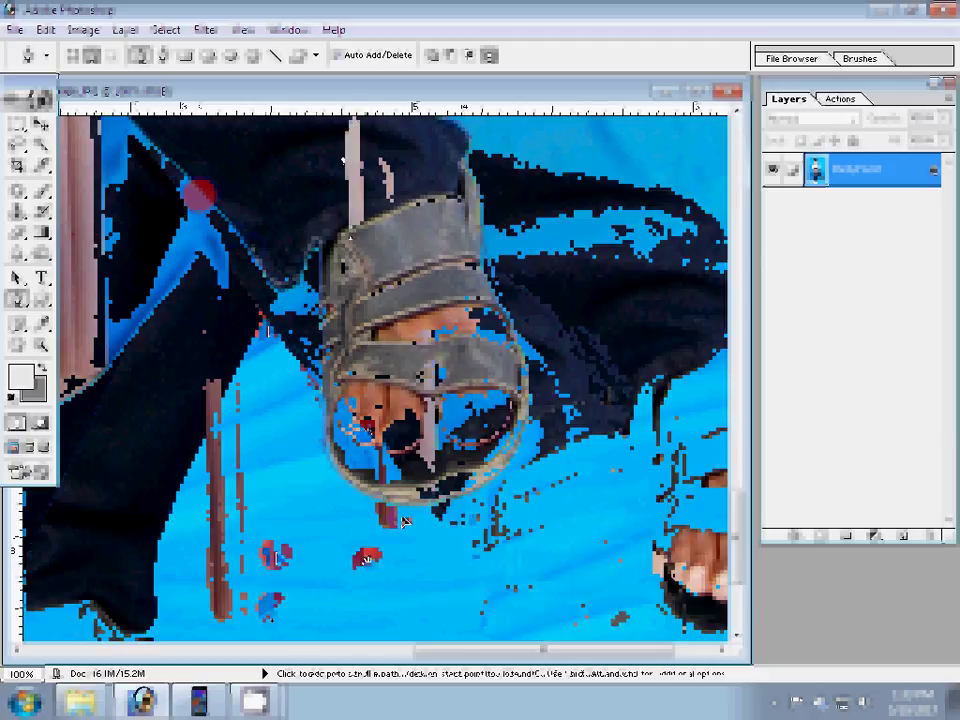
left_click(272, 376)
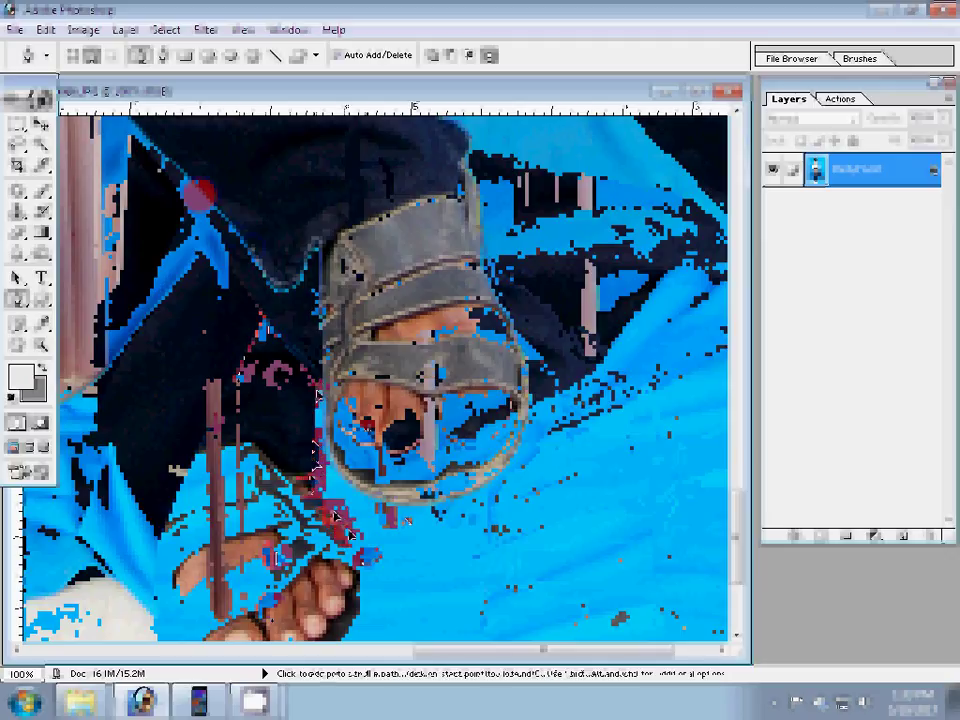
left_click(362, 571)
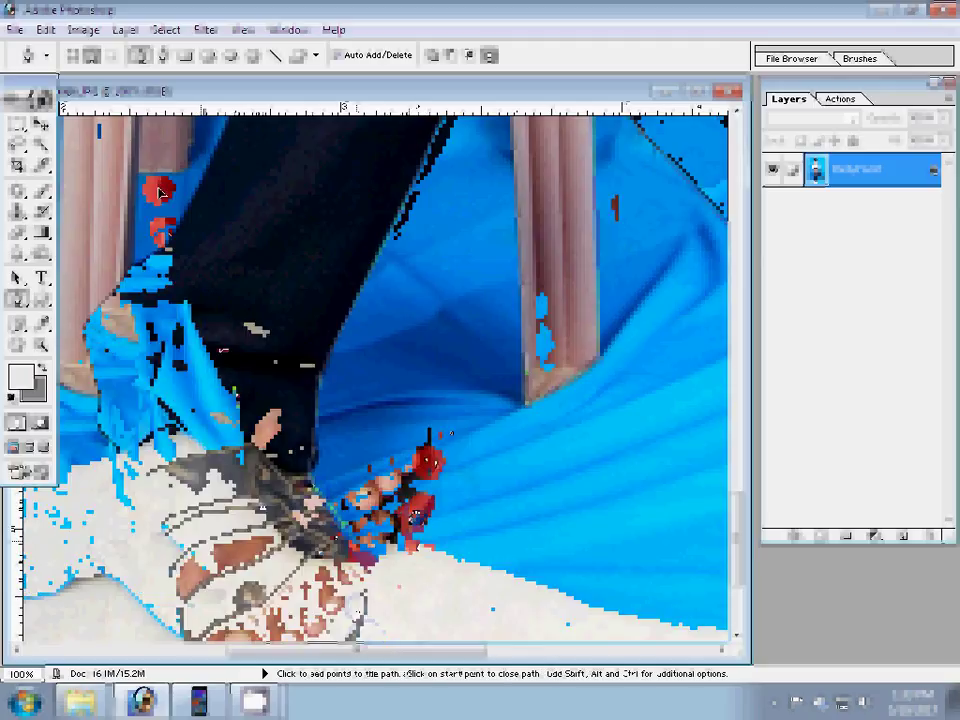
left_click(378, 341)
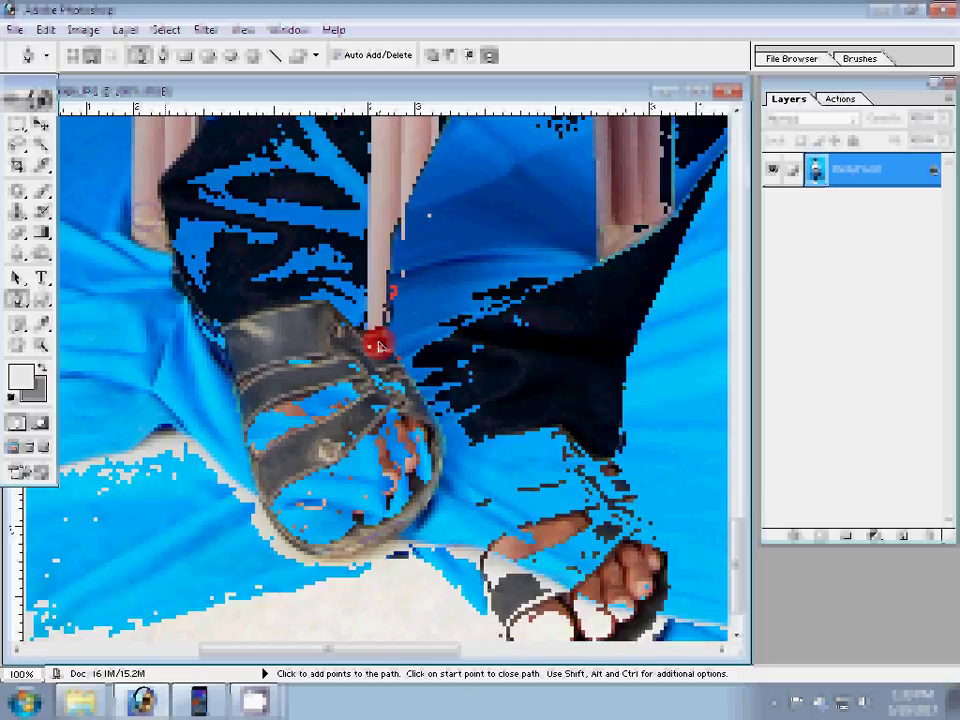
left_click(364, 455)
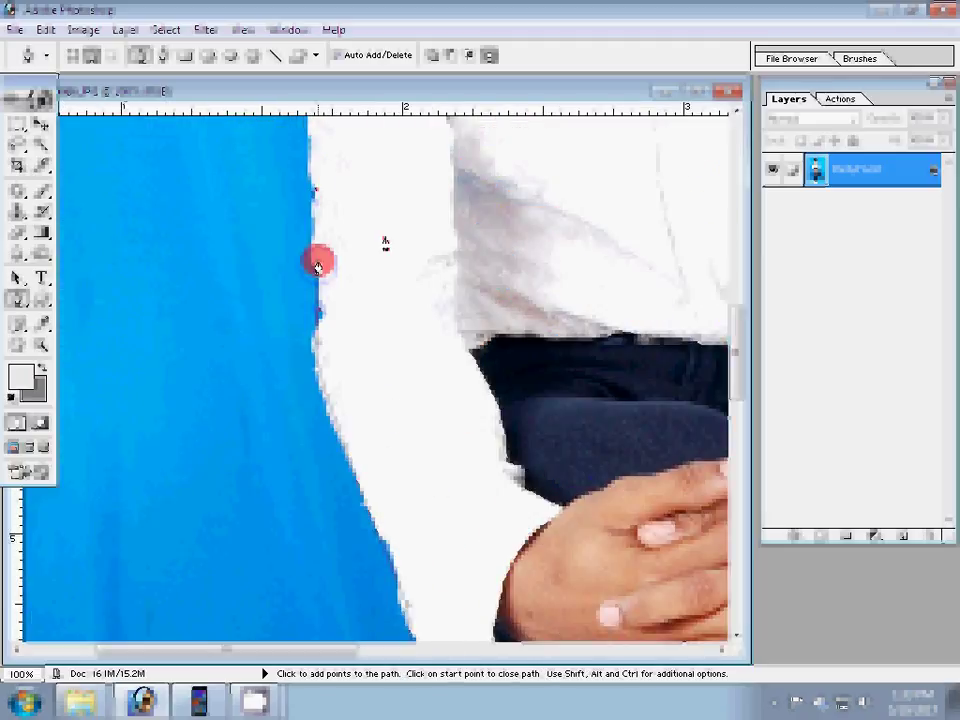
Step: Add path points up the shirt edge, along the jawline, and on to the earlobe
left_click(283, 562)
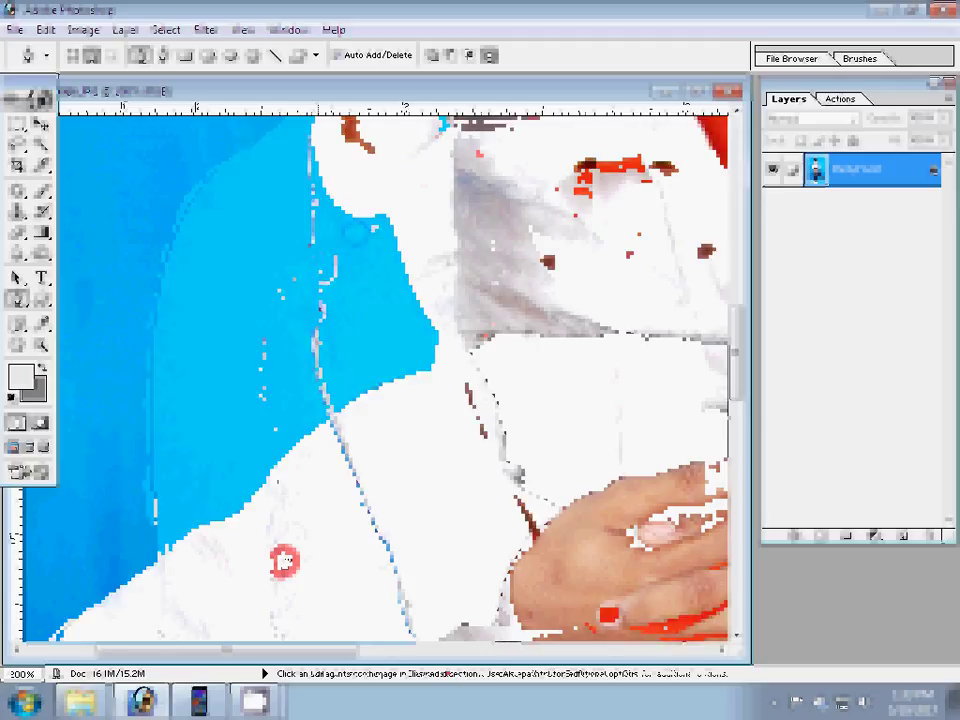
left_click(430, 352)
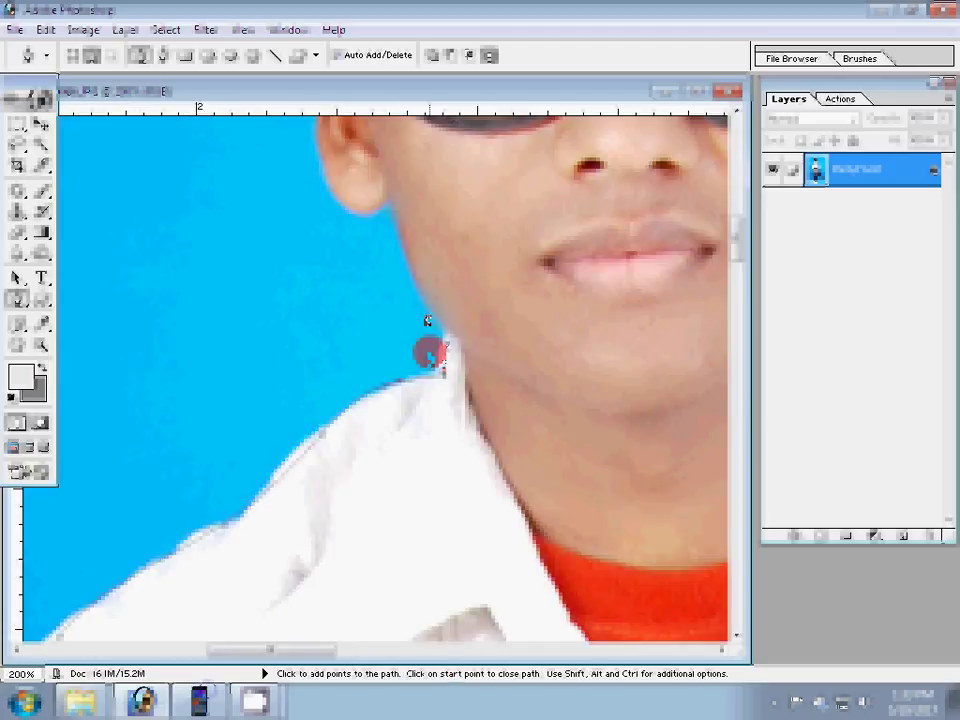
left_click(396, 230)
left_click(357, 214)
left_click(320, 144)
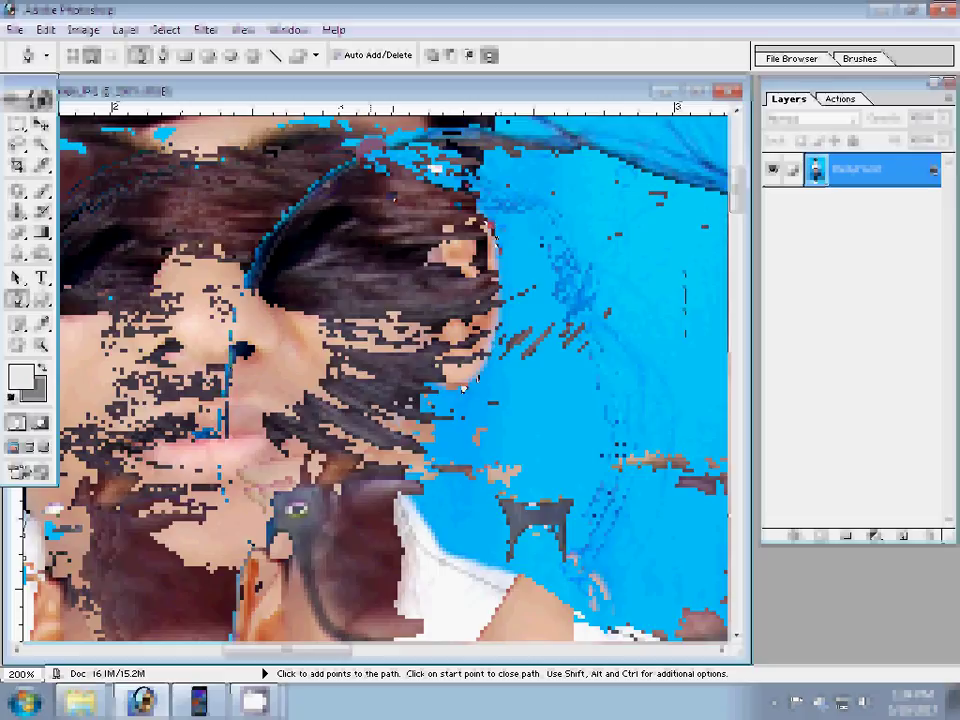
left_click(432, 378)
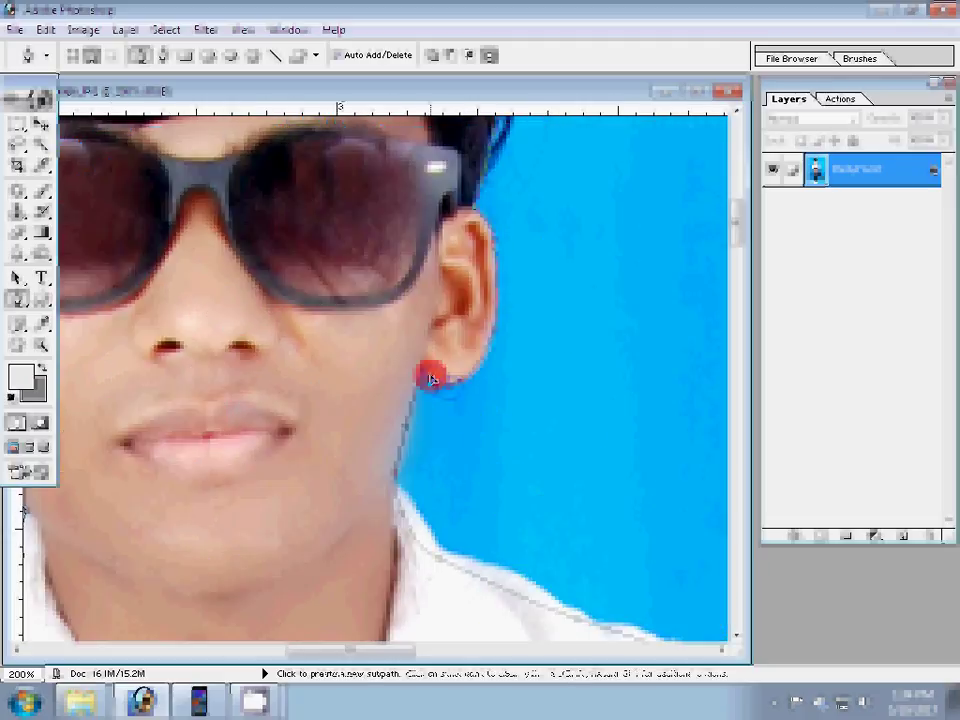
Step: Convert the closed path into a selection, then hide the blue Background layer
right_click(432, 378)
left_click(553, 277)
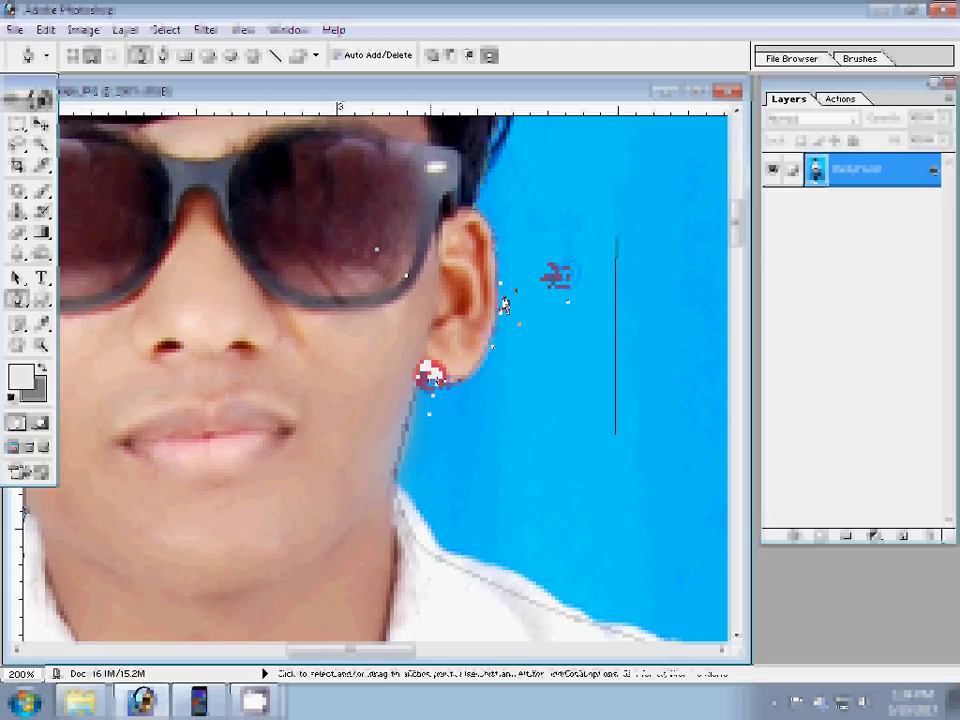
left_click(777, 206)
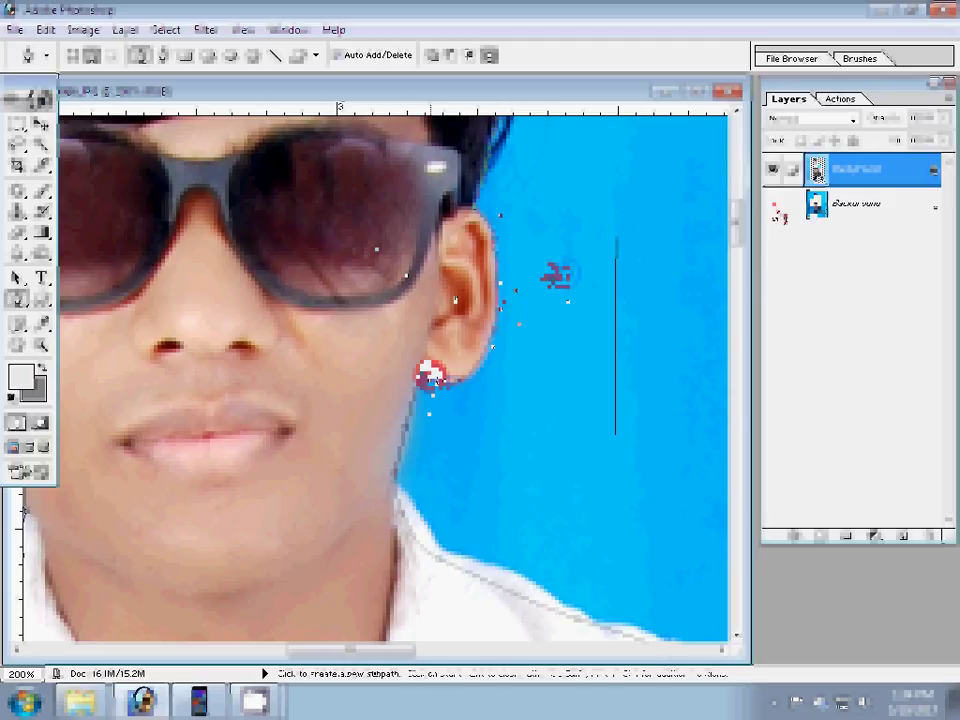
key("z")
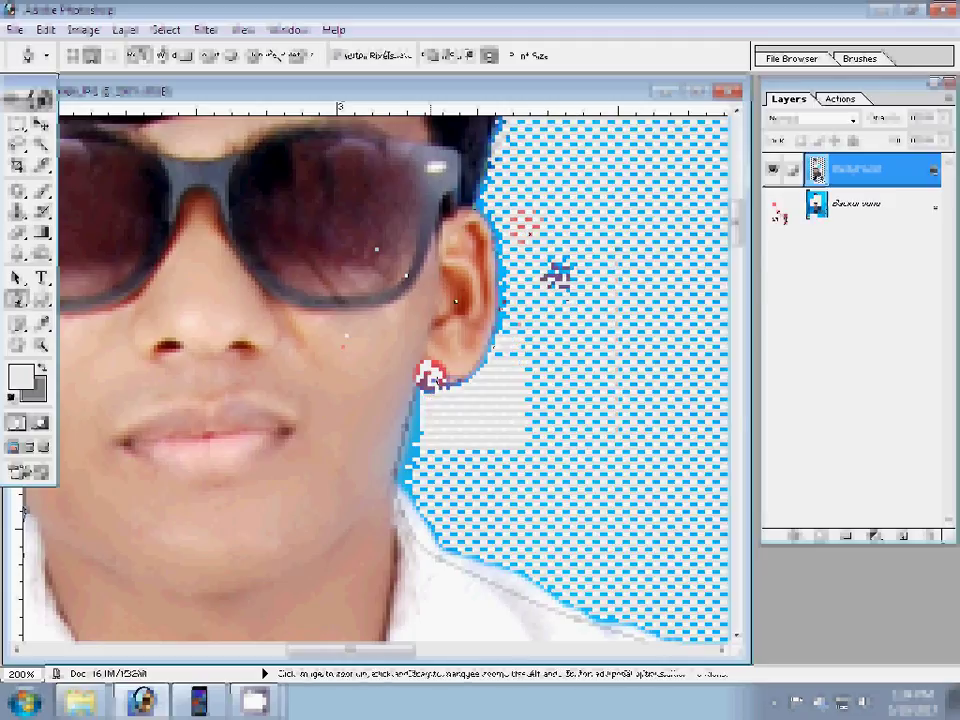
key("ctrl+0")
left_click(148, 398)
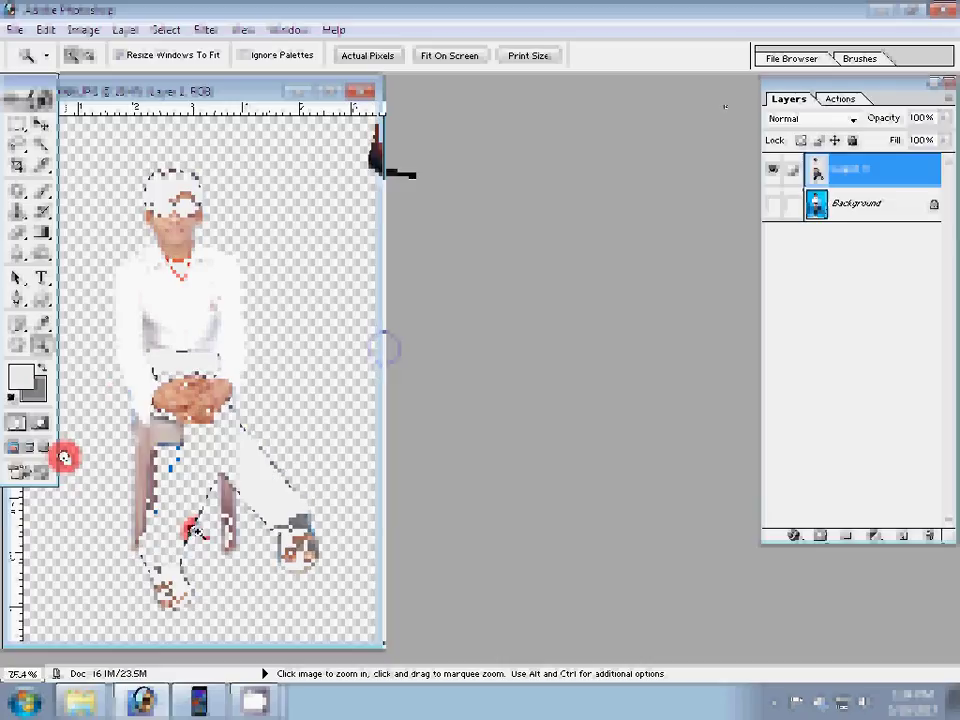
key("w")
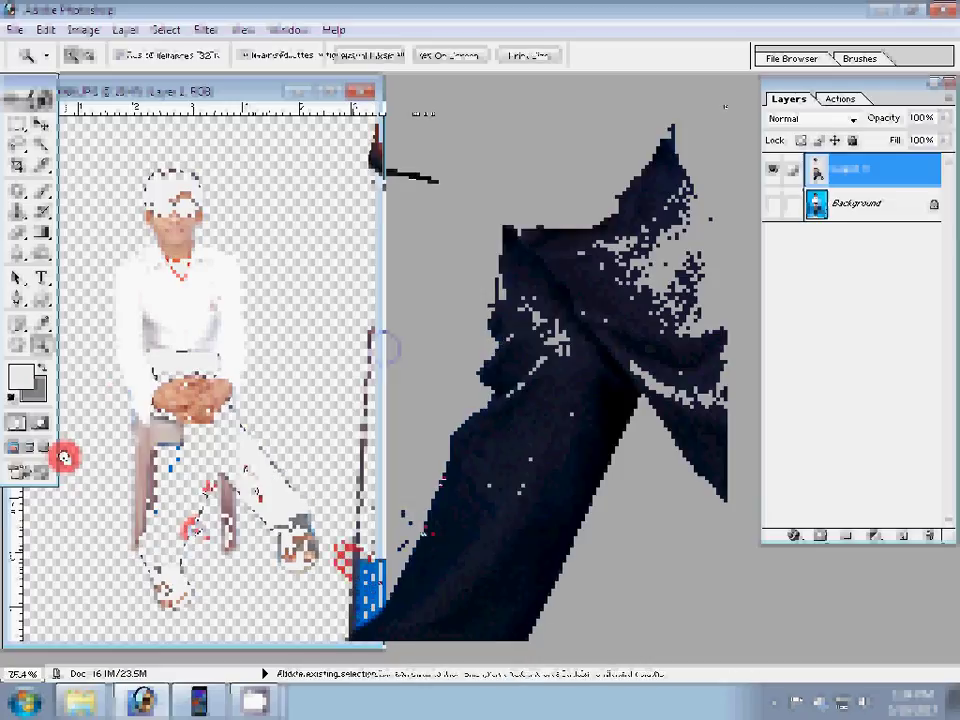
Step: Apply a feather to the selection edges around the seated man
right_click(412, 162)
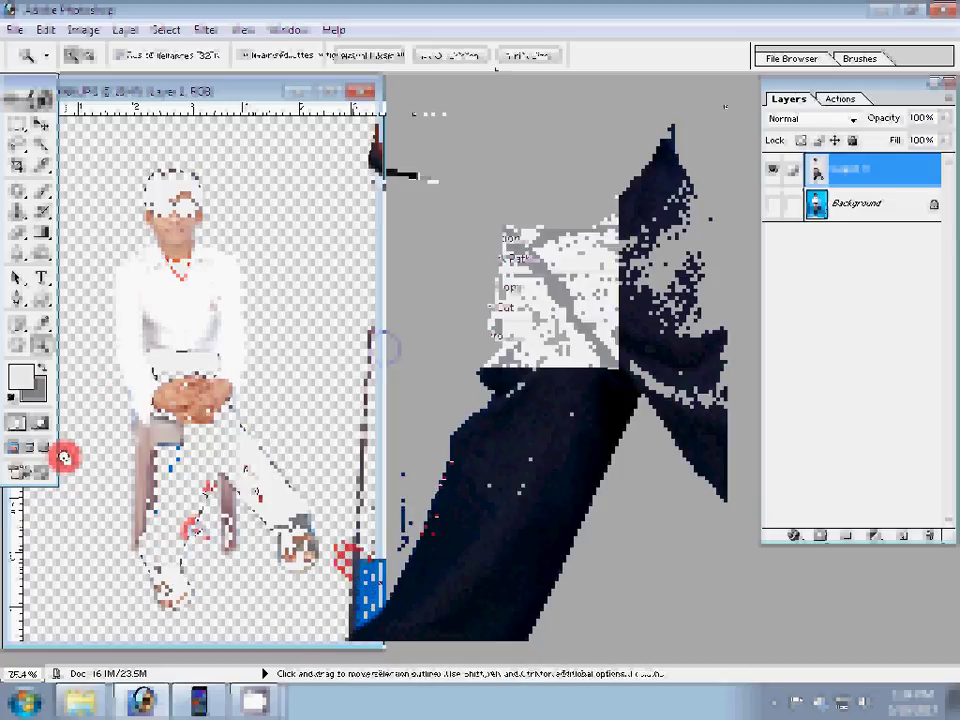
left_click(440, 214)
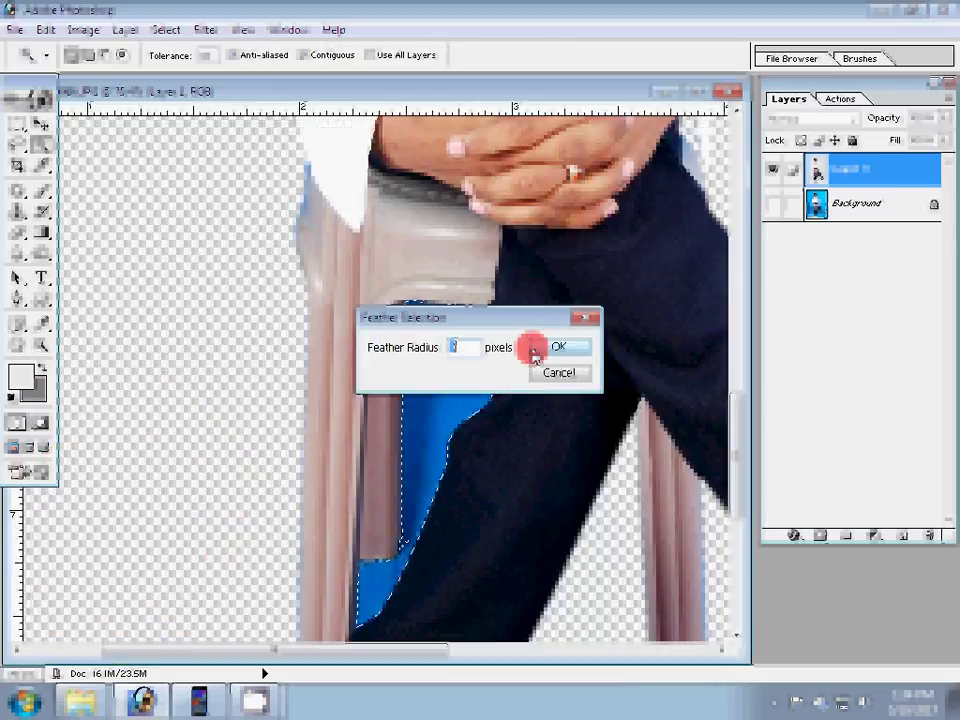
left_click(533, 352)
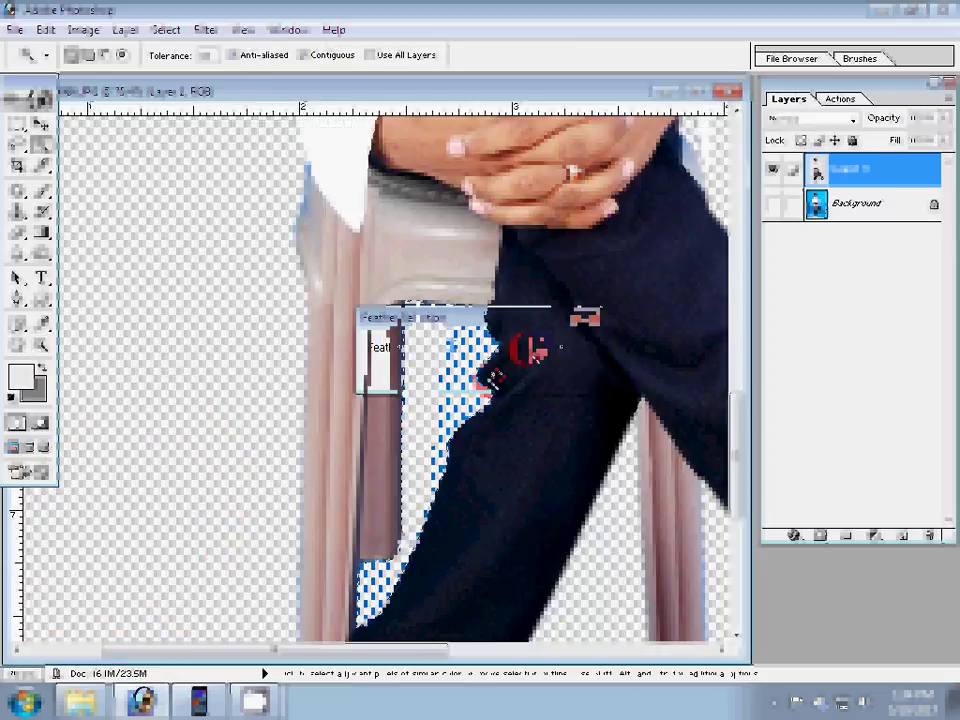
key("z")
right_click(462, 392)
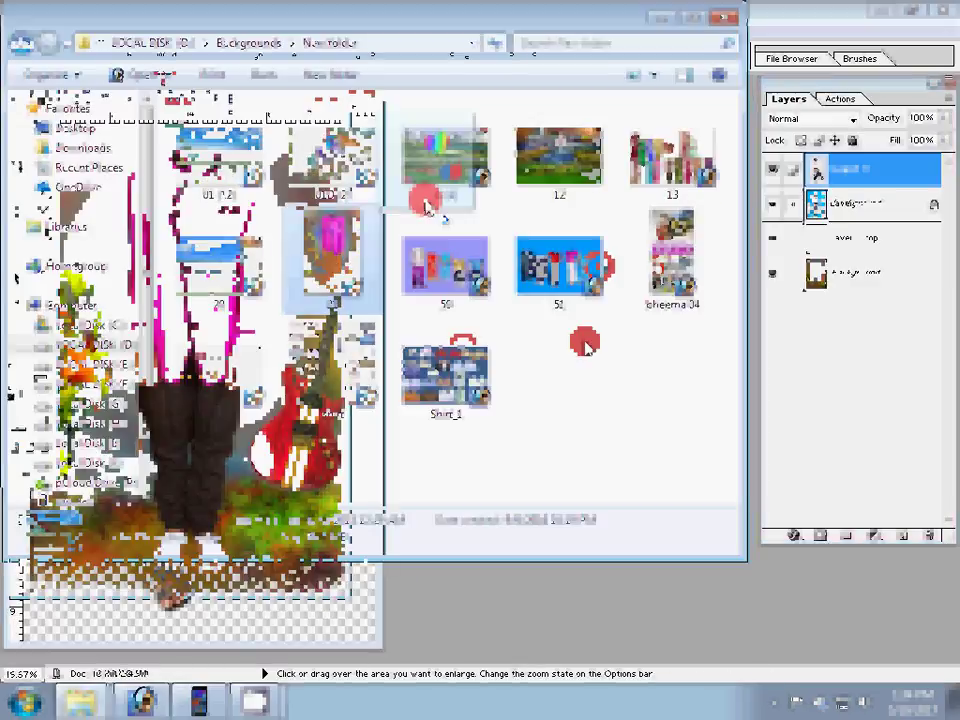
Step: Select the Move tool to bring the cutout into the backdrop
key("v")
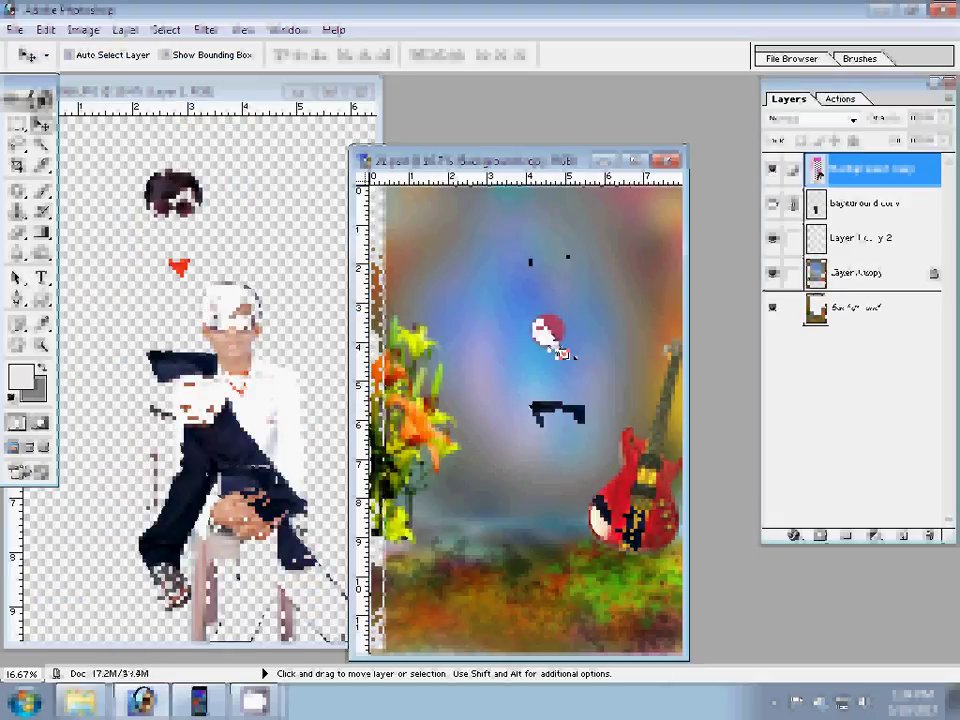
Step: Drag the man into the backdrop and add an enlarged duplicate of him
left_click_drag(572, 356, 510, 377)
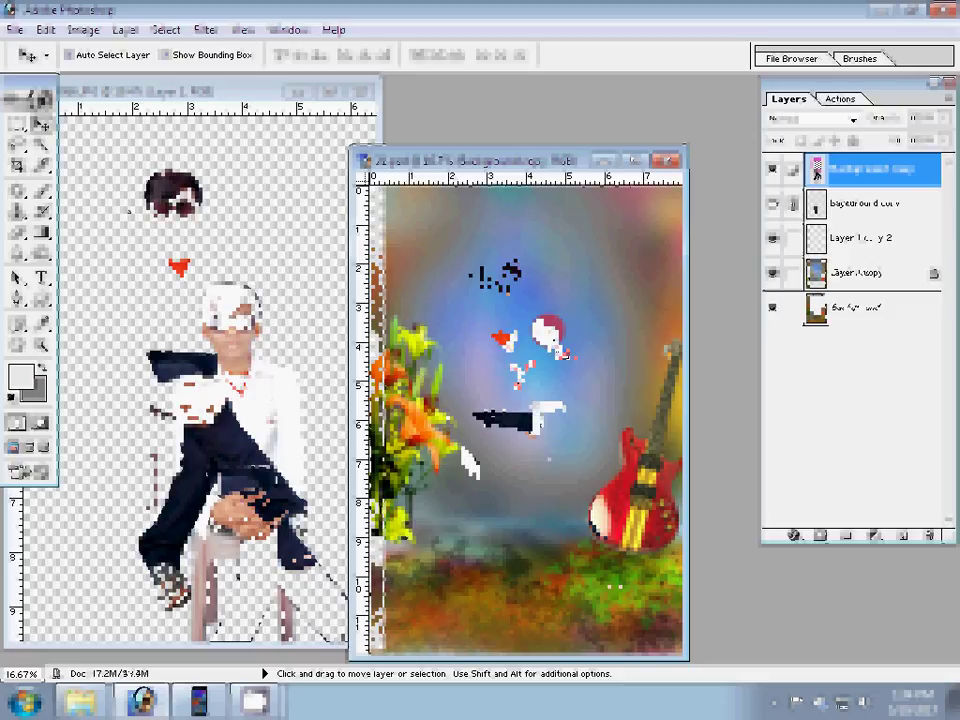
key("m")
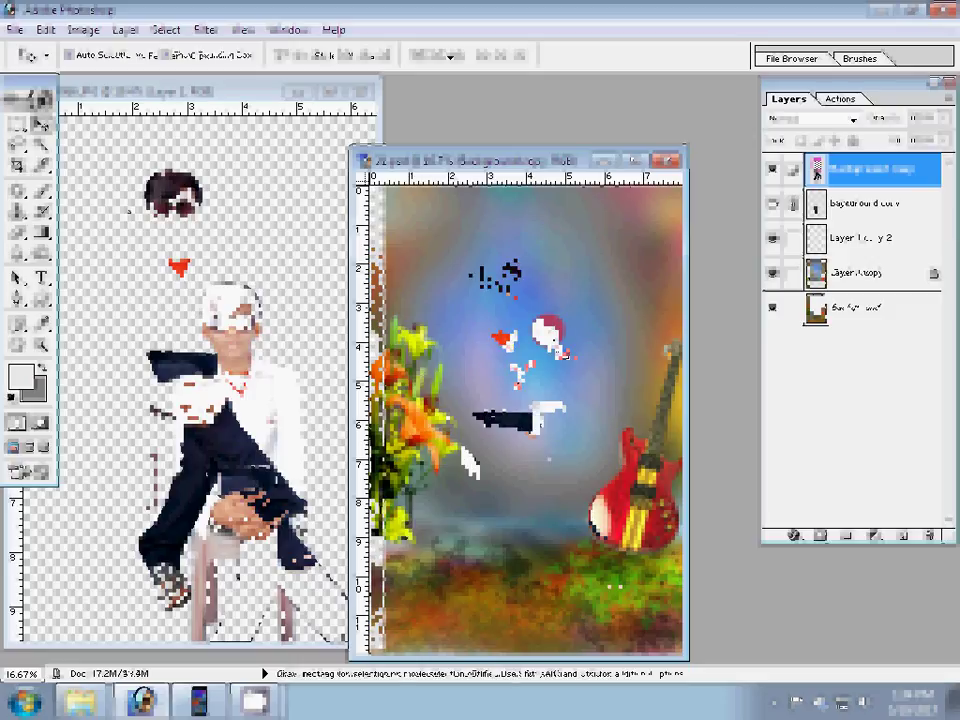
key("ctrl+j")
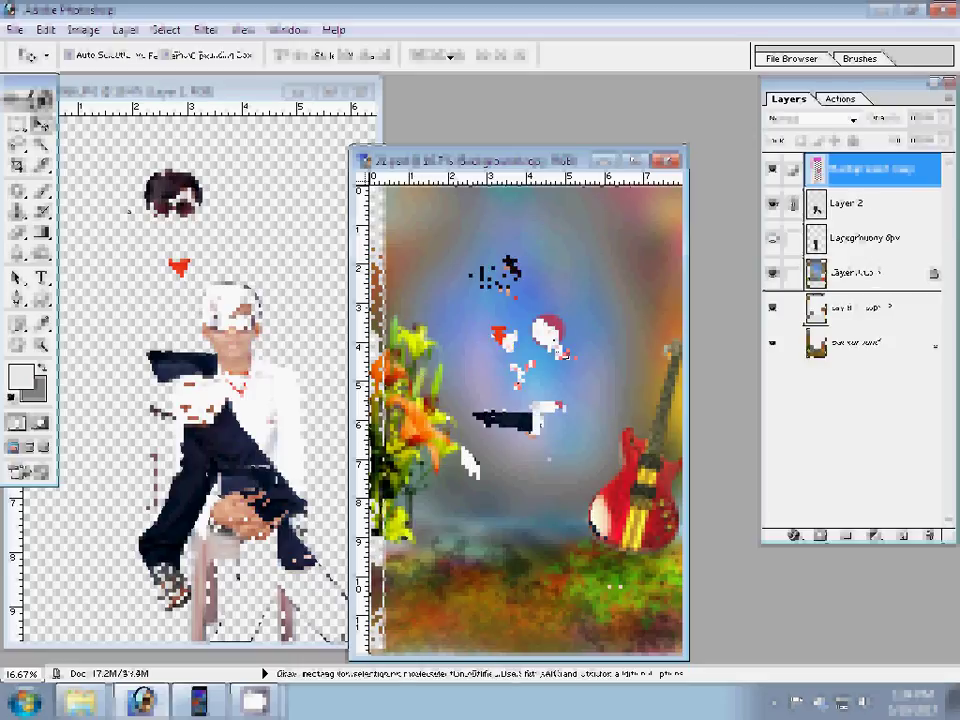
key("v")
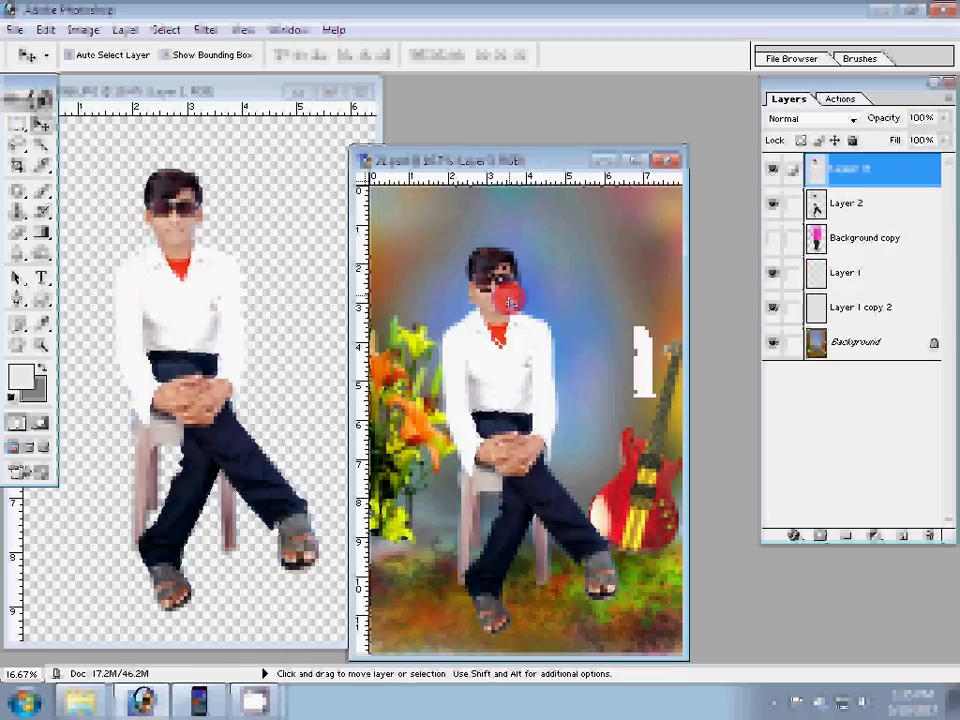
key("ctrl+t")
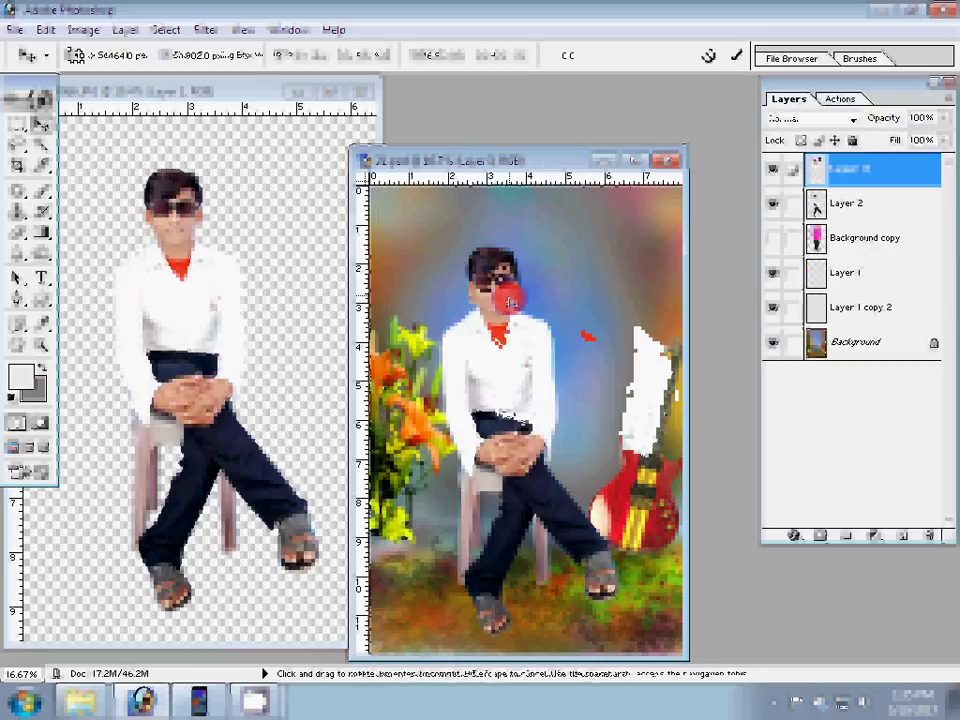
key("Return")
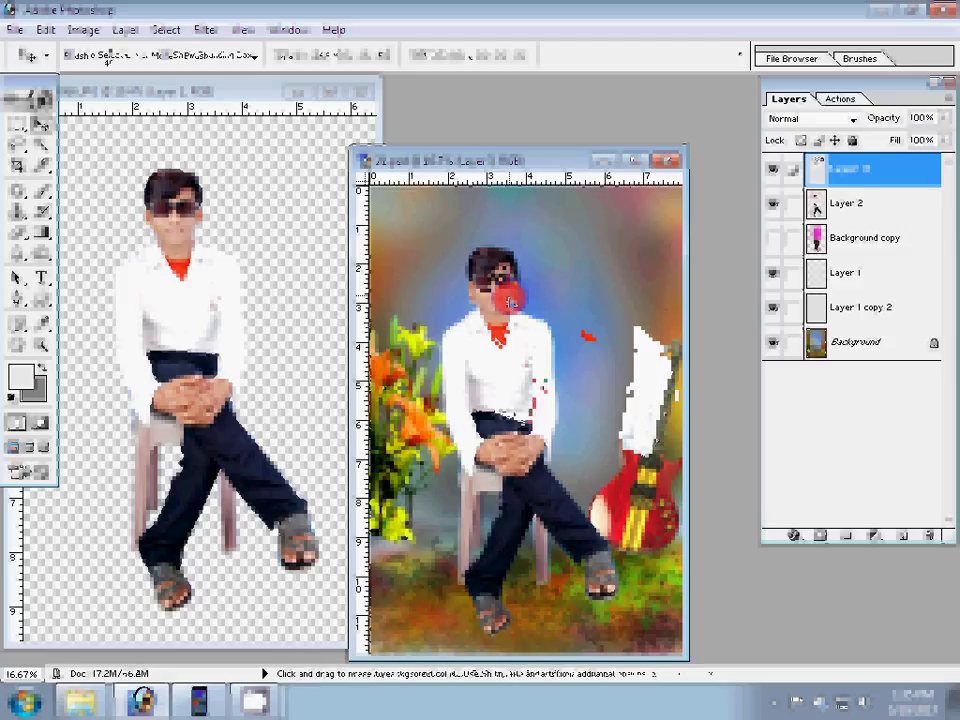
key("e")
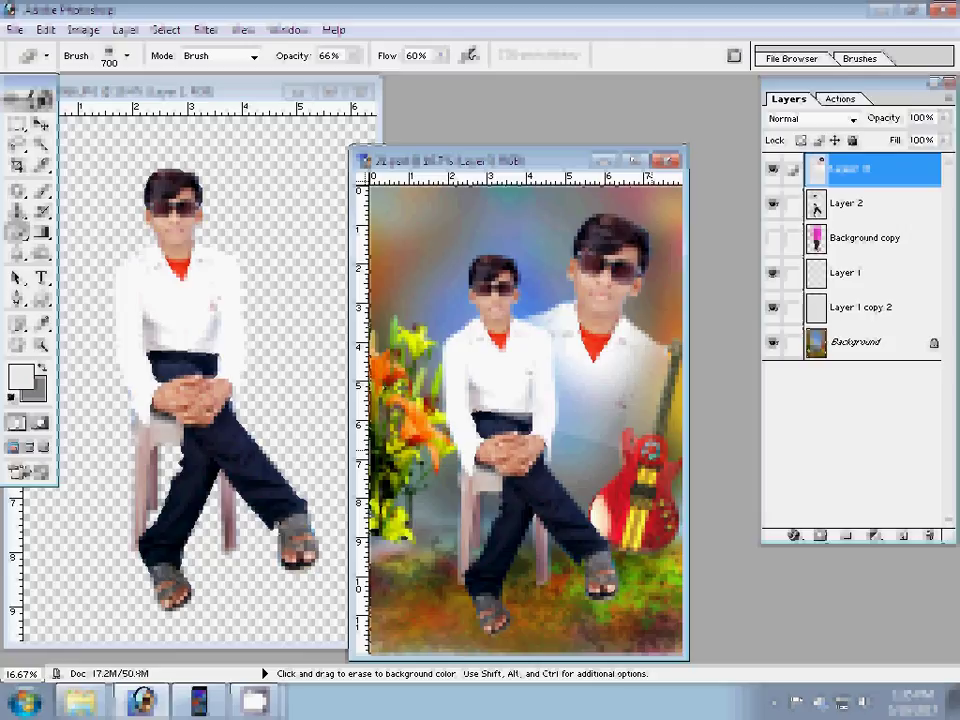
Step: Send the large portrait copy behind, resize it, and set its opacity to 47%
key("shift+e")
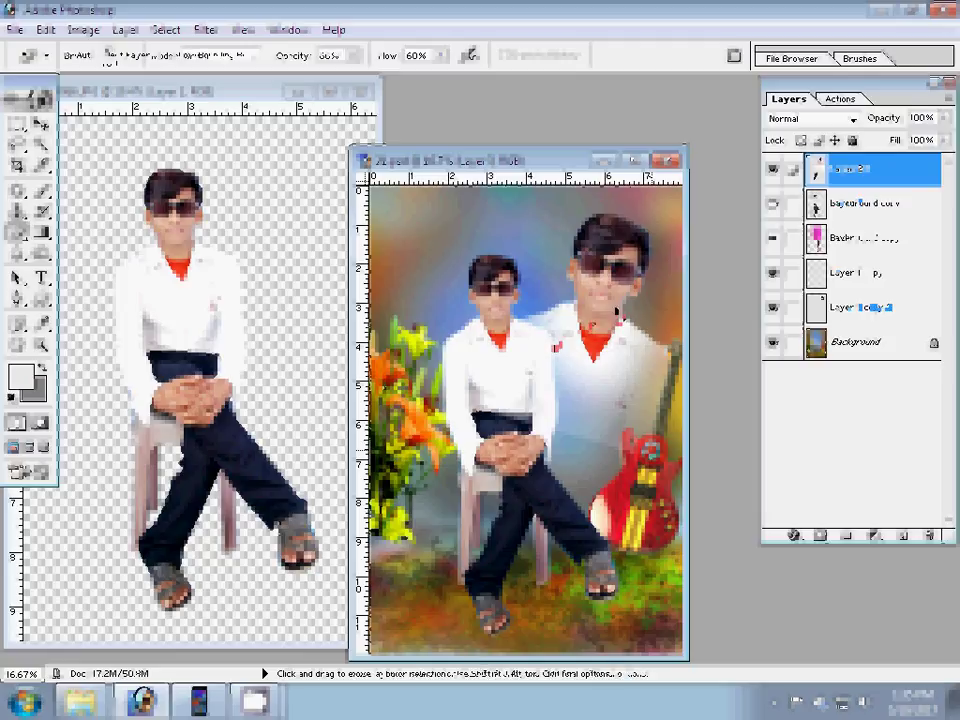
key("v")
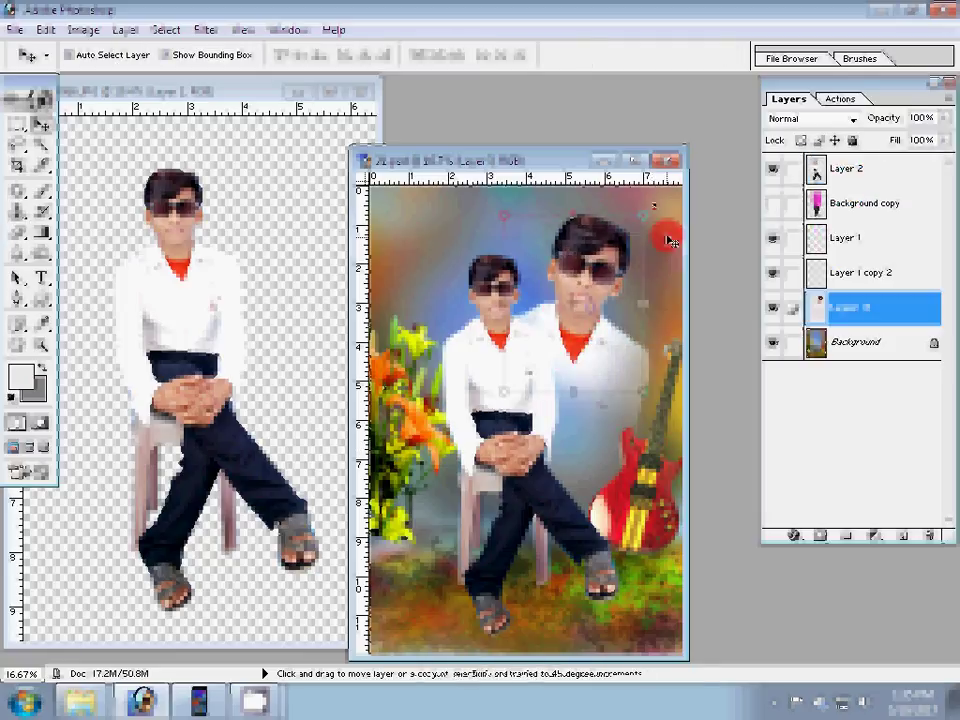
key("ctrl+t")
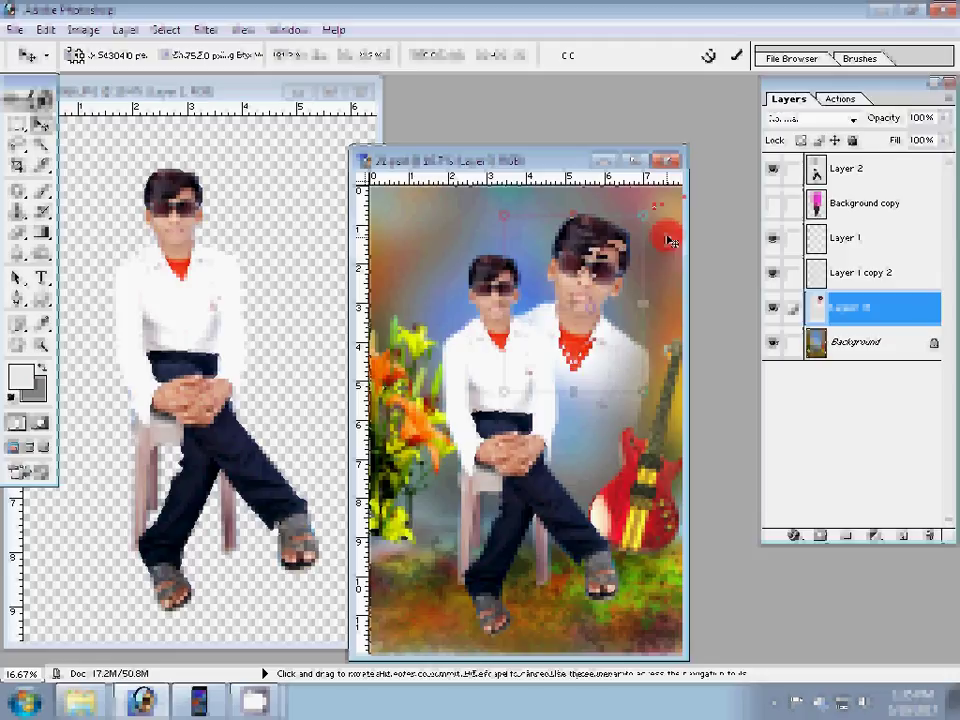
key("Return")
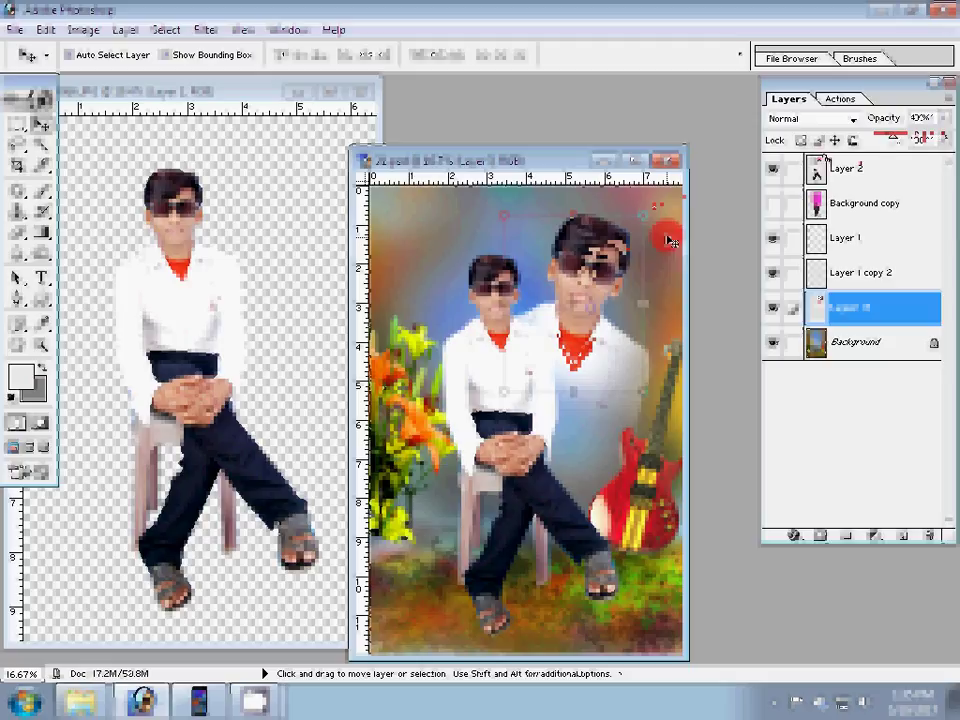
key("4")
key("7")
left_click(810, 118)
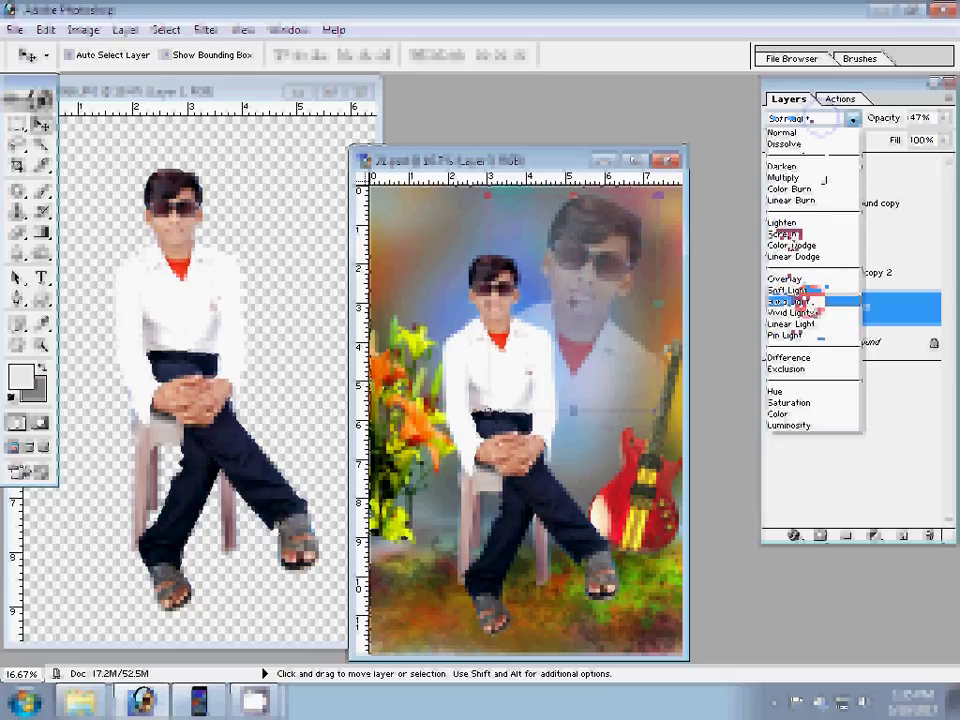
Step: Set the faded portrait layer's blend mode to Screen in the Layers panel
left_click(800, 300)
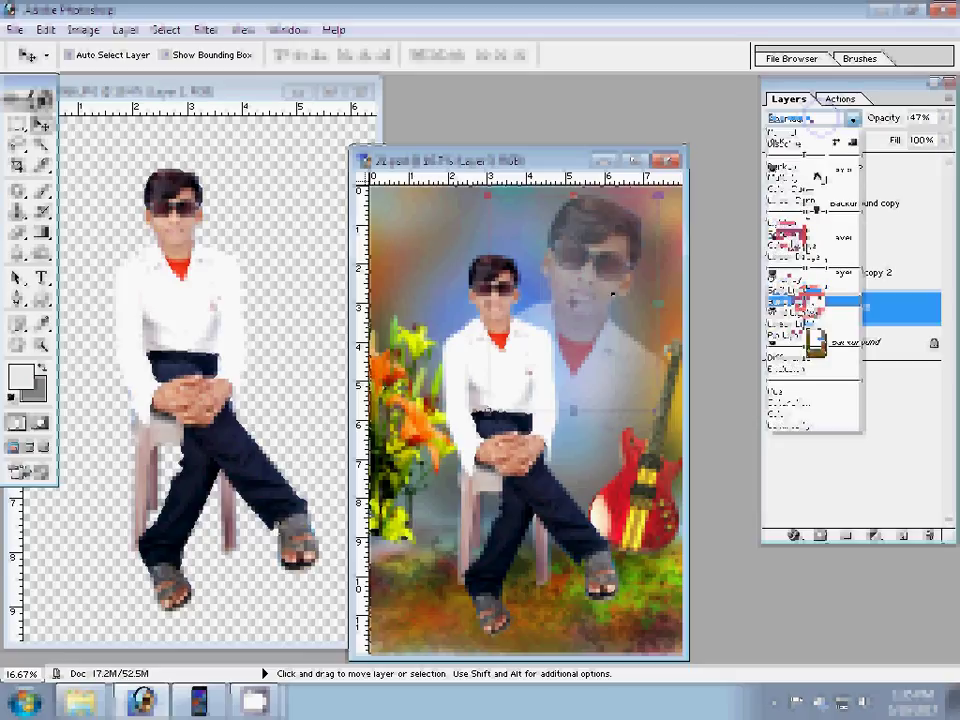
left_click(610, 263)
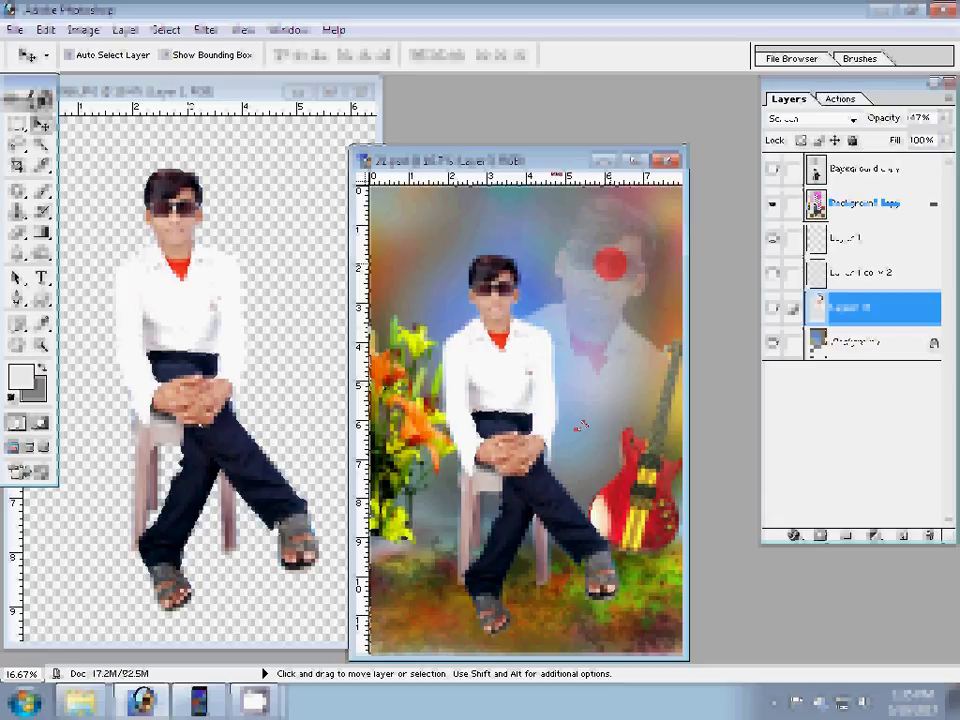
Step: Set the image resolution to 300 pixels/inch, then begin saving a copy as JPEG
key("ctrl+alt+i")
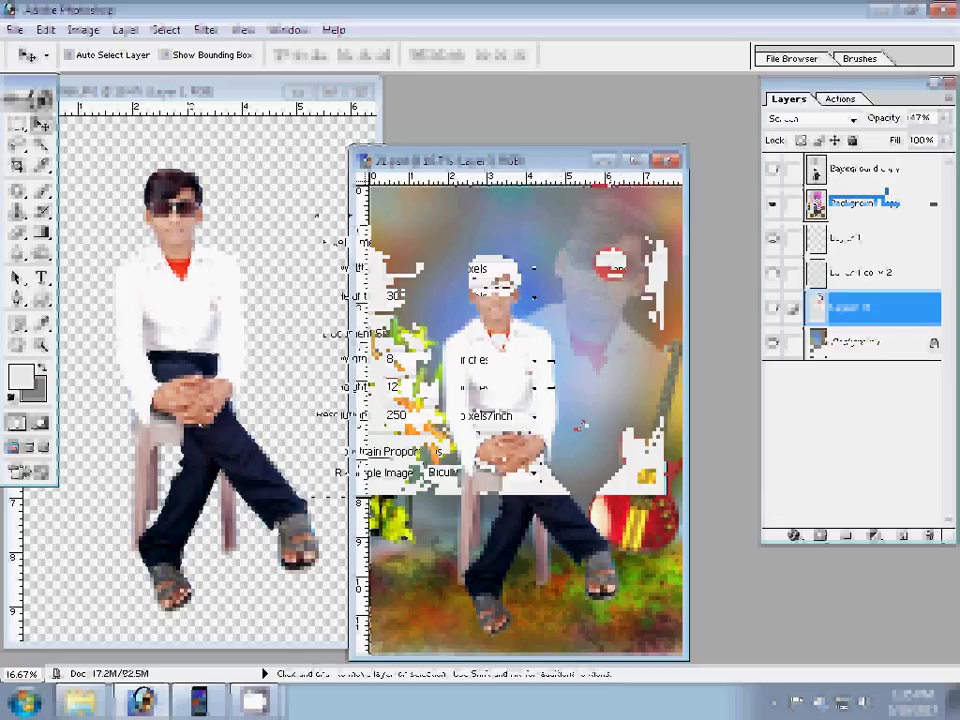
left_click(372, 383)
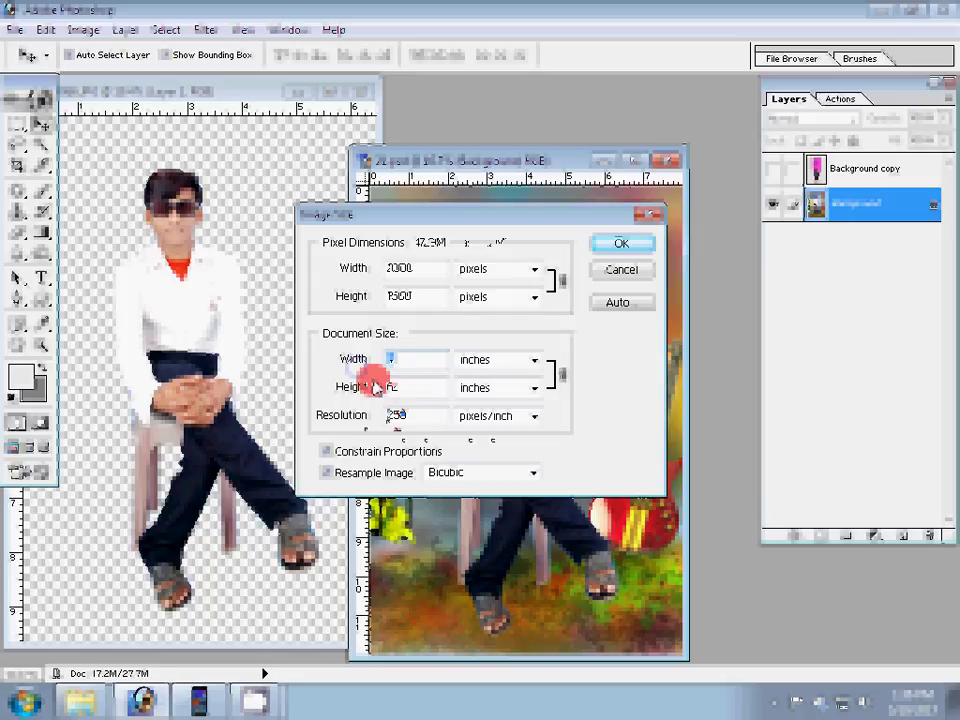
type("300")
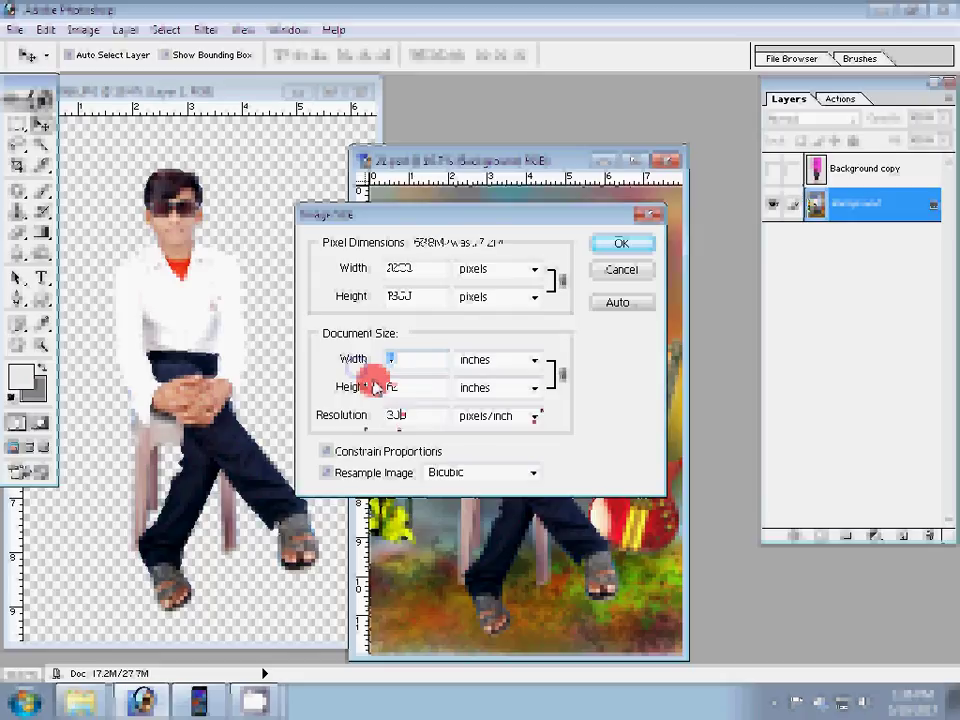
left_click(619, 245)
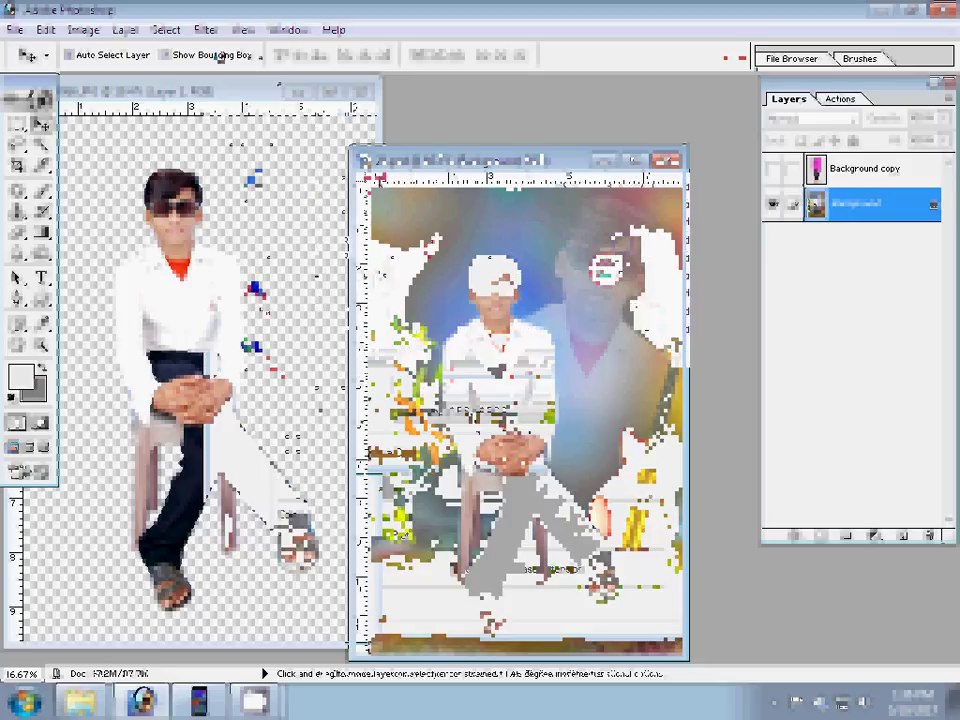
key("ctrl+shift+s")
left_click(722, 390)
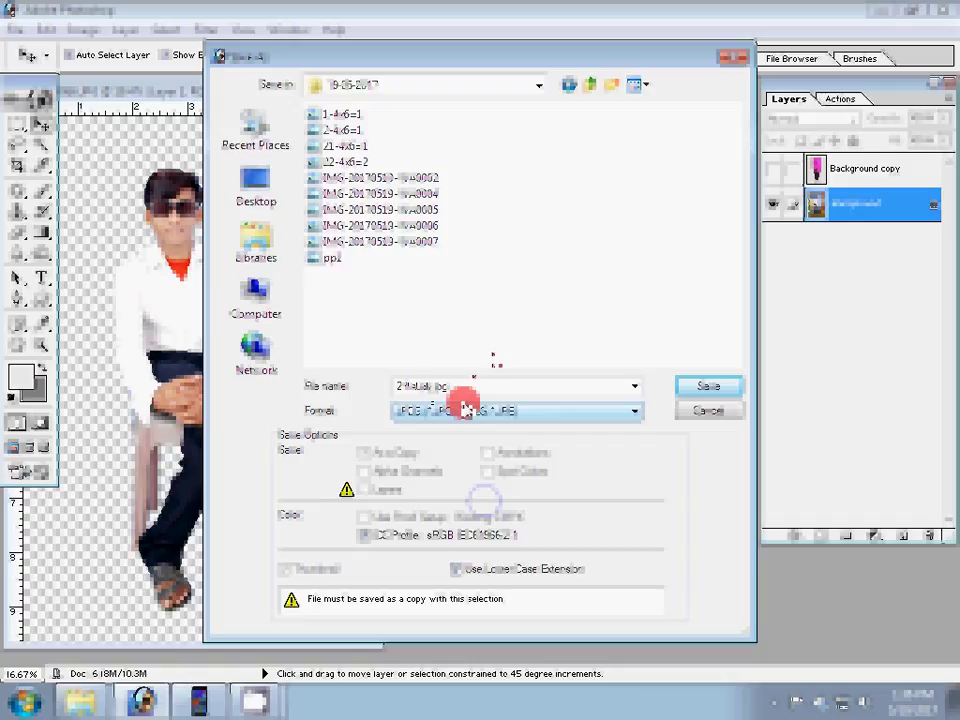
Step: Save the composite as JPEG '23-4x6' with default quality options, then close the document
left_click(478, 386)
type("23-4x6")
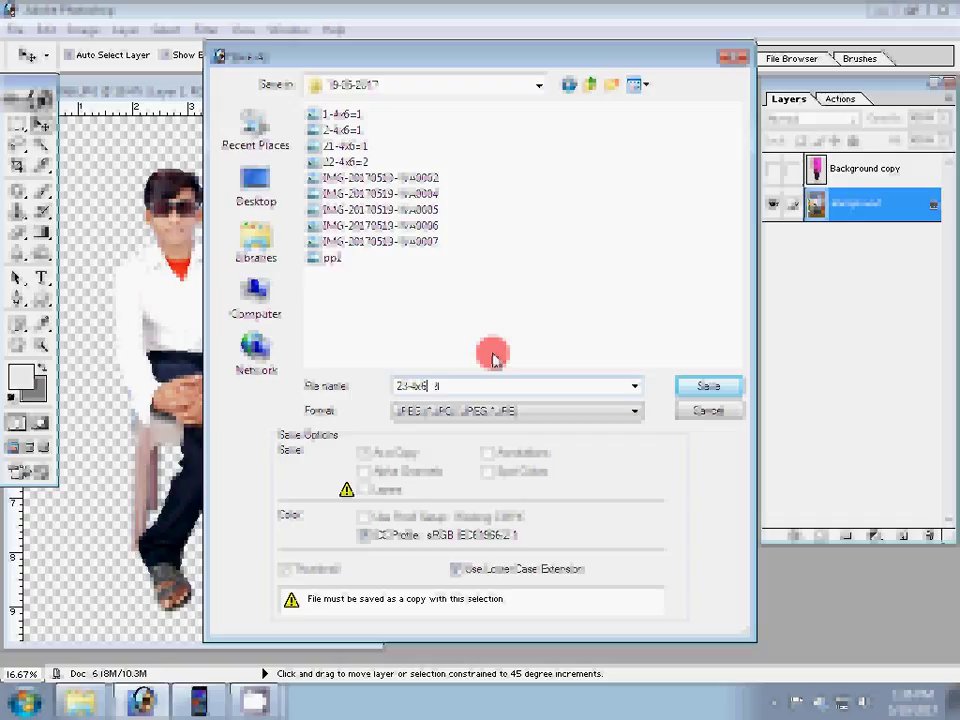
key("Return")
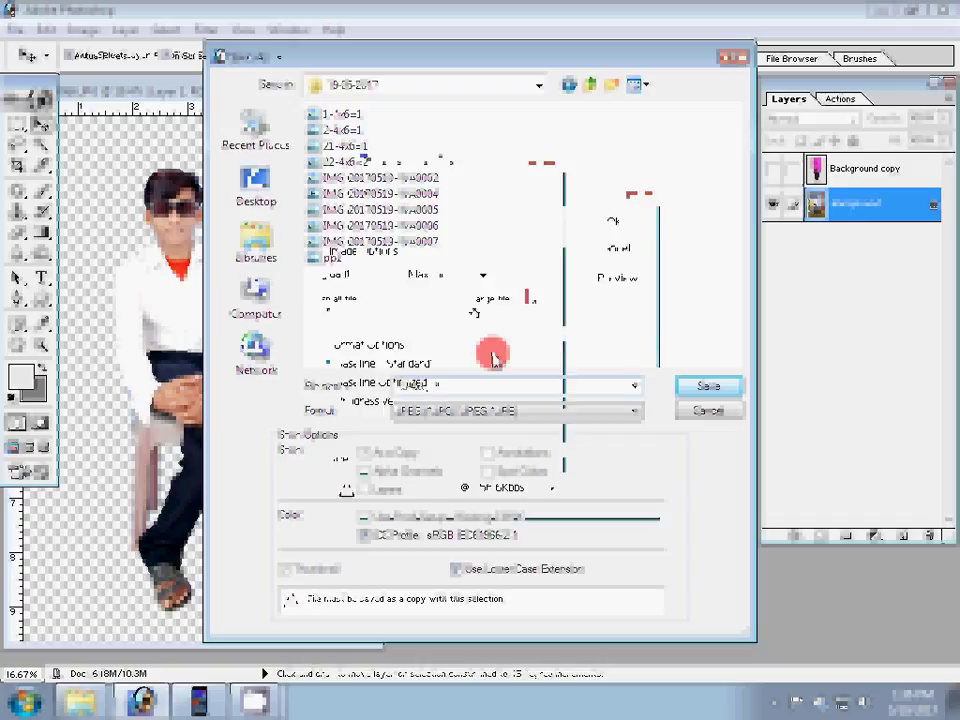
key("Return")
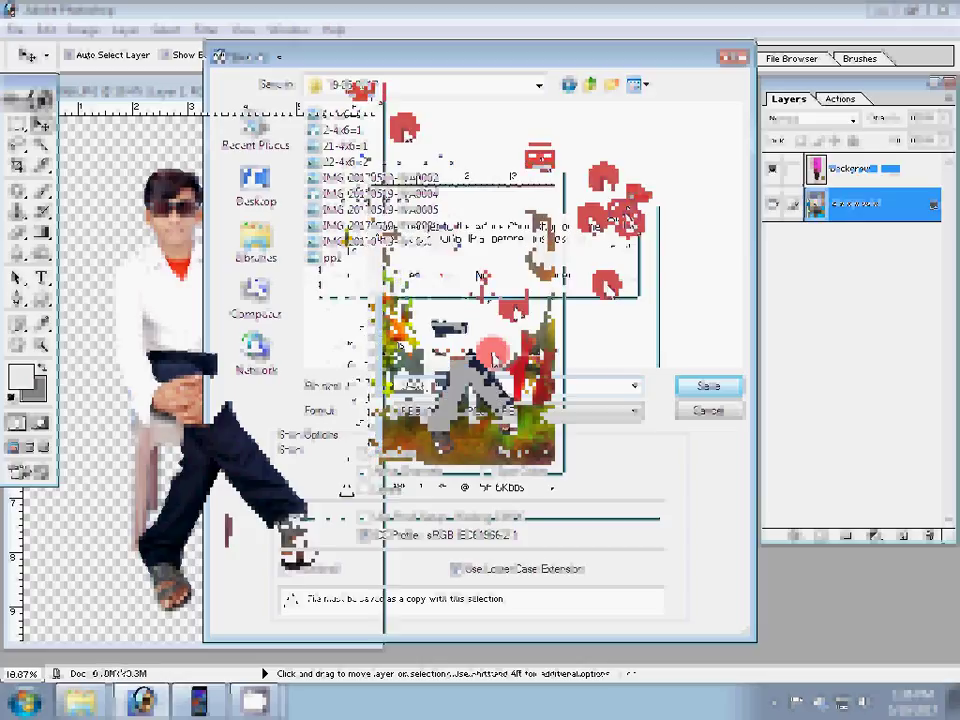
left_click(266, 682)
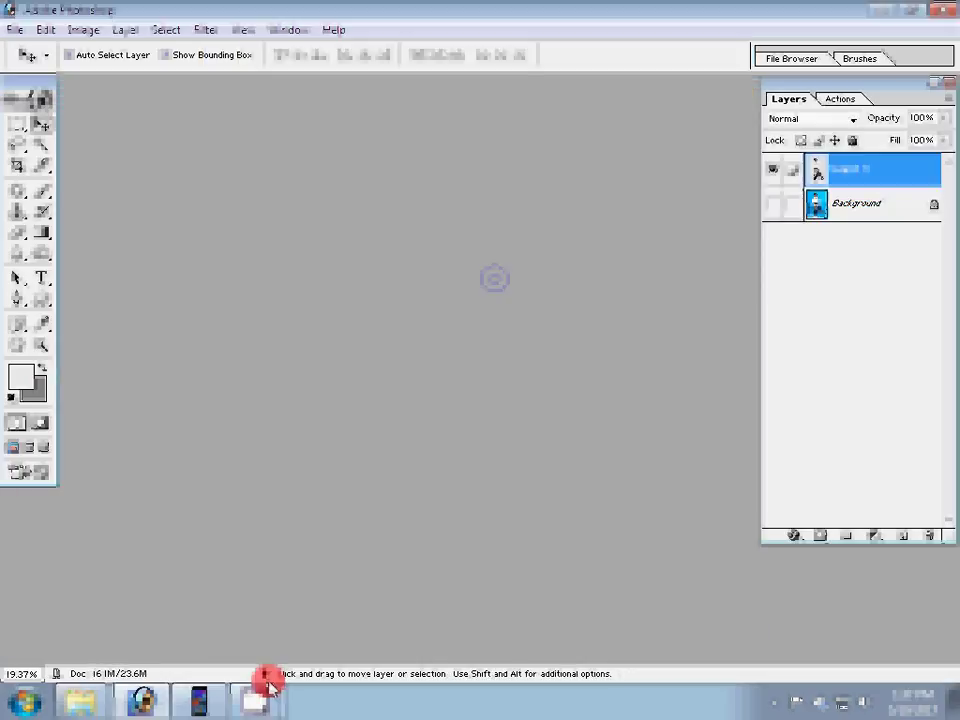